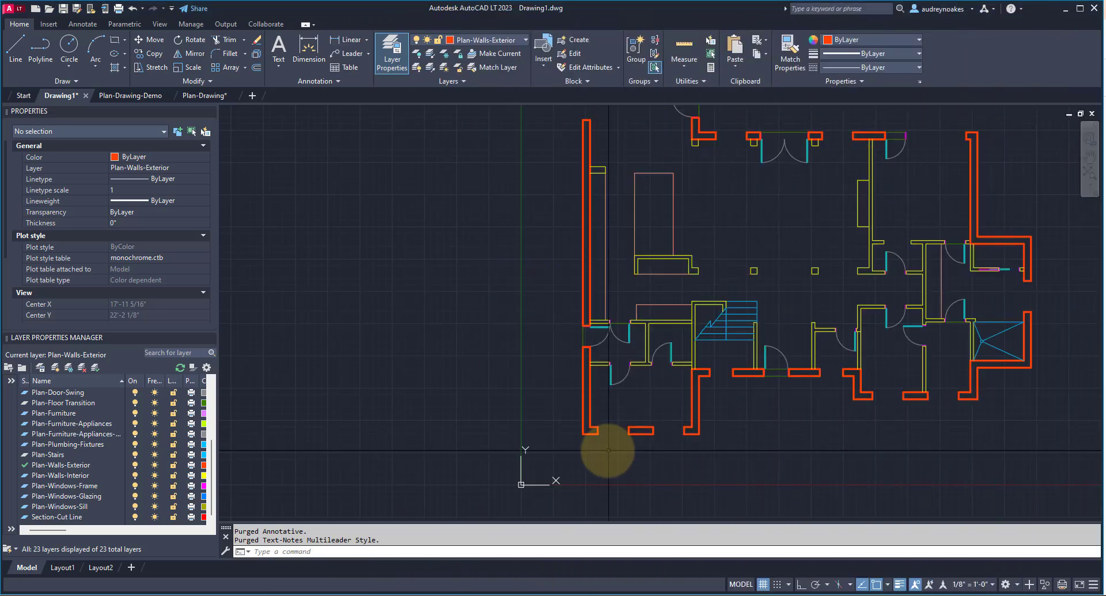
Step: Zoom the floor plan view in and back out onto the exterior wall openings
{"action": "scroll", "coordinate": [608, 450], "scroll_direction": "up", "scroll_amount": 5}
{"action": "scroll", "coordinate": [654, 388], "scroll_direction": "down", "scroll_amount": 2}
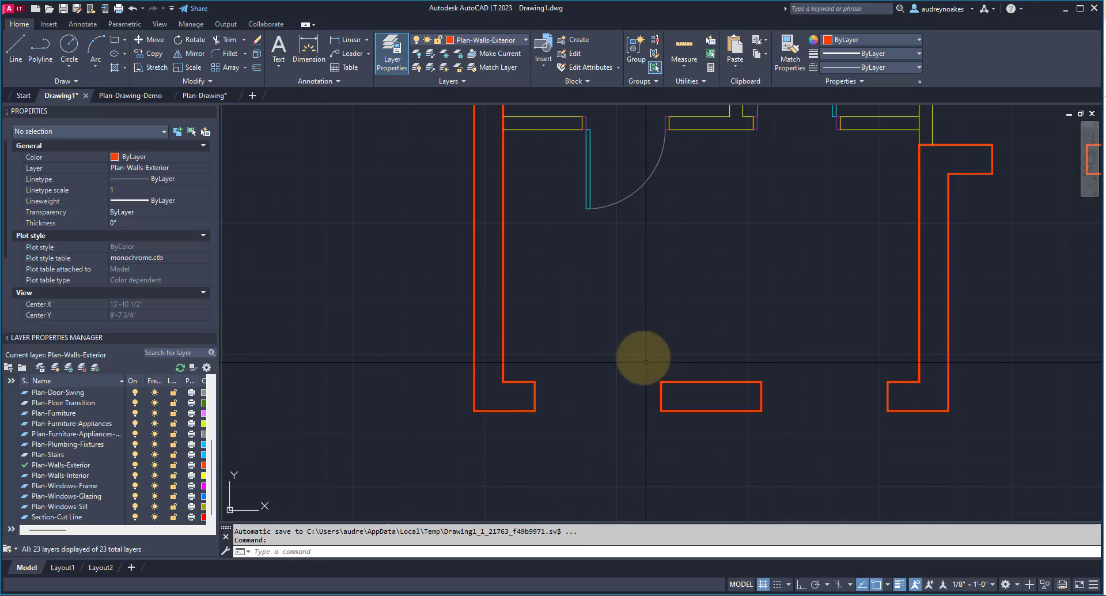
Step: Zoom in on the left wall opening and make Plan-Windows-Frame the current layer
{"action": "middle_click_drag", "start_coordinate": [677, 364], "coordinate": [637, 470]}
{"action": "scroll", "coordinate": [573, 482], "scroll_direction": "up", "scroll_amount": 2}
{"action": "middle_click_drag", "start_coordinate": [572, 482], "coordinate": [578, 387]}
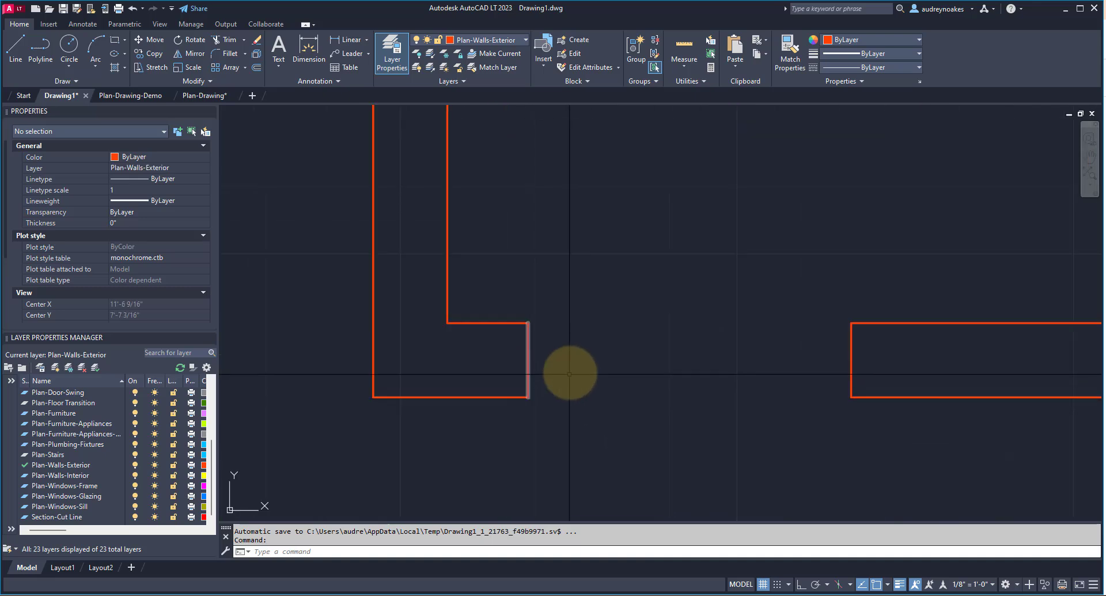
{"action": "left_click", "coordinate": [25, 490]}
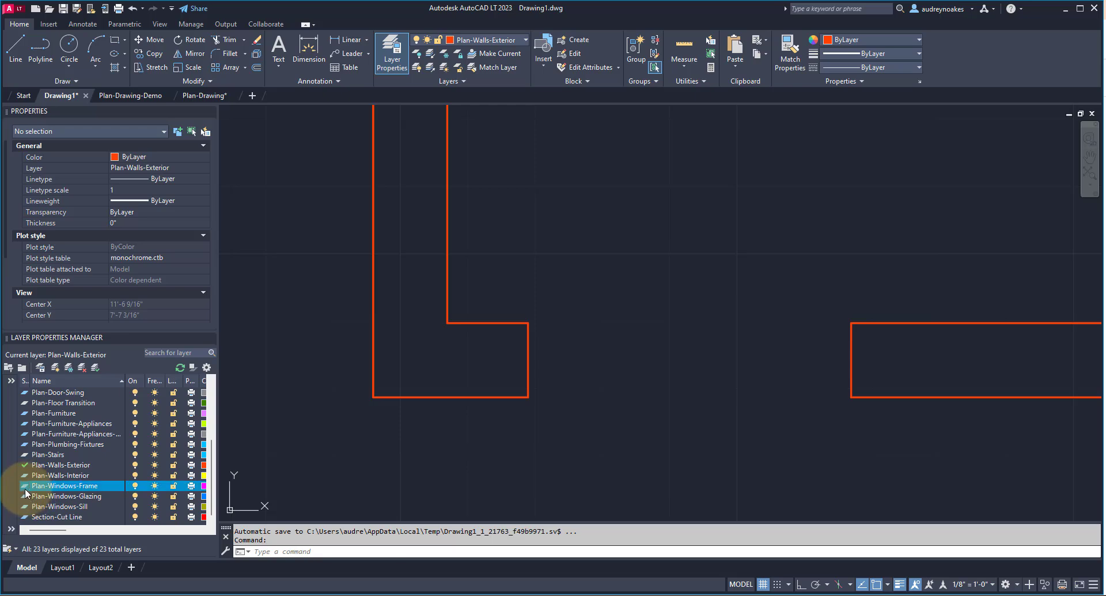
{"action": "double_click", "coordinate": [26, 487]}
{"action": "left_click_drag", "start_coordinate": [39, 530], "coordinate": [124, 530]}
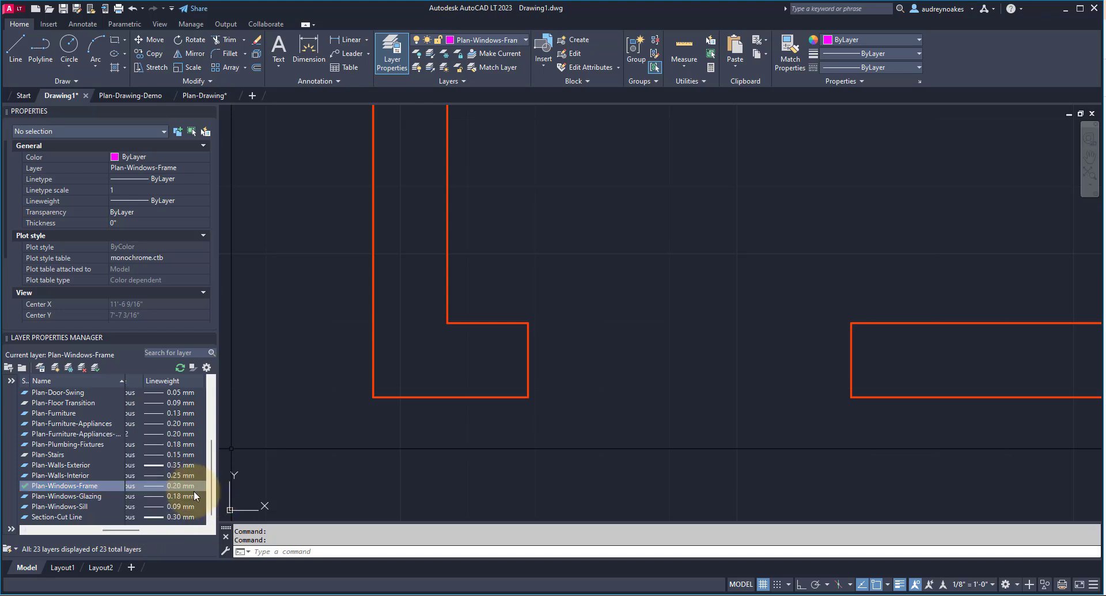
{"action": "left_click", "coordinate": [578, 328]}
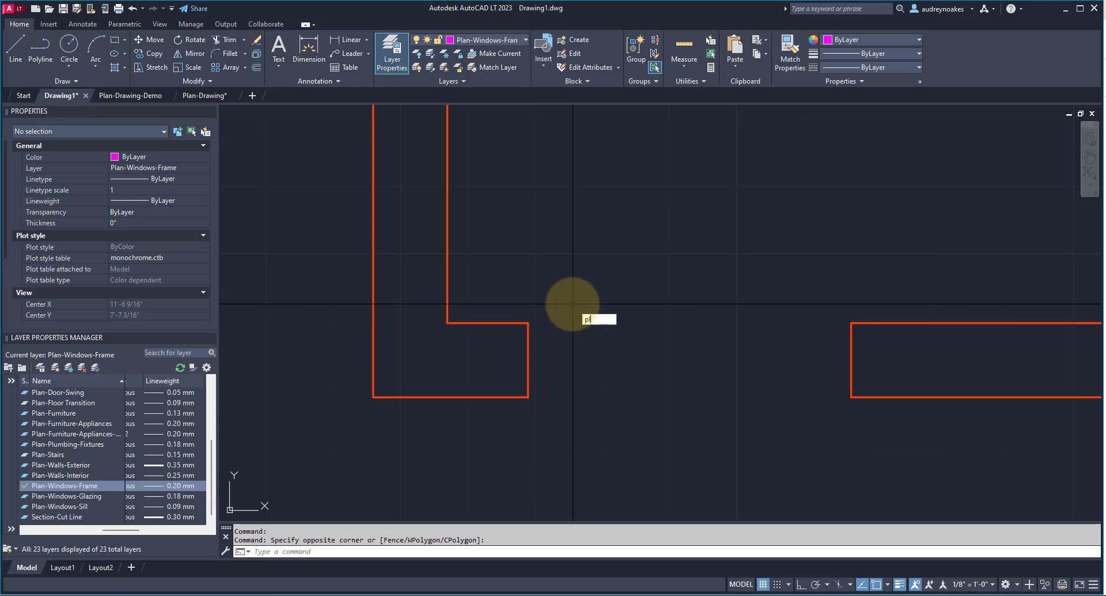
Step: Draw a closed 3-inch-wide polyline frame rectangle at the left wall jamb
{"action": "key", "text": "Return"}
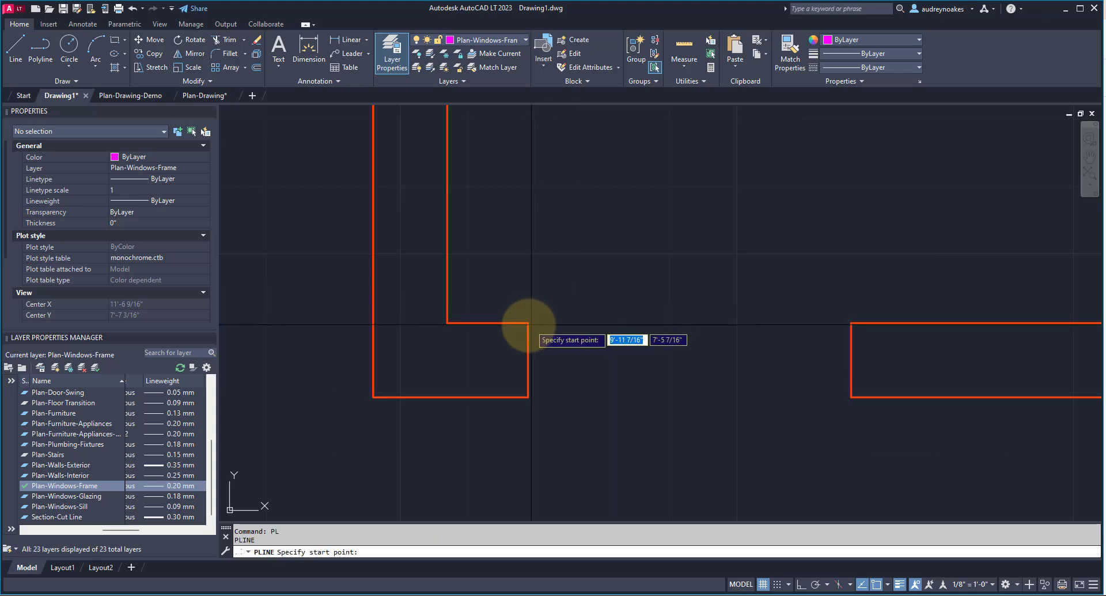
{"action": "left_click", "coordinate": [528, 323]}
{"action": "left_click", "coordinate": [528, 397]}
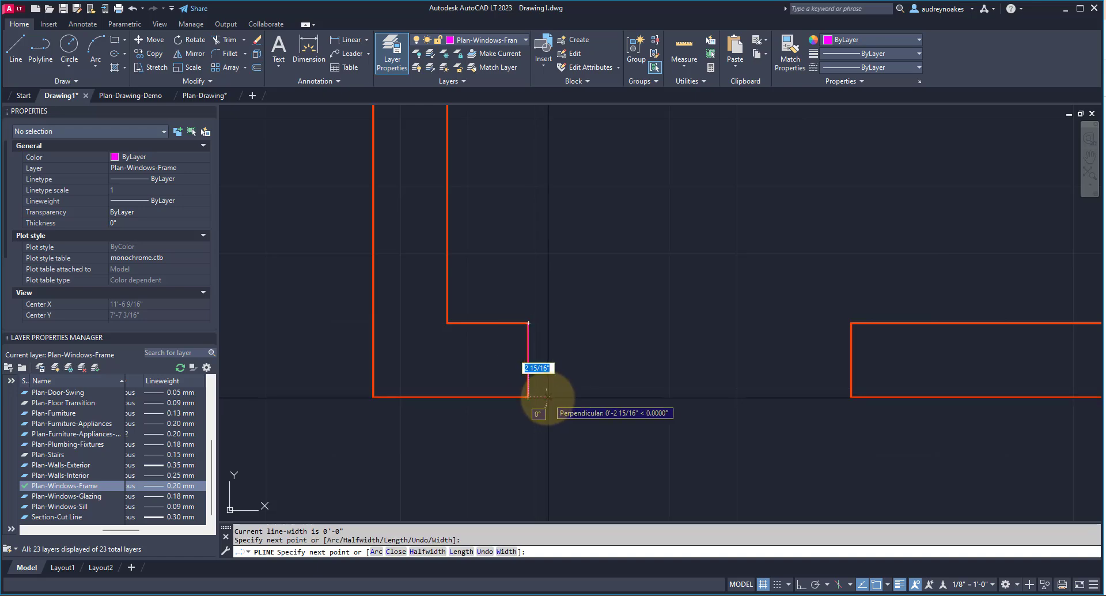
{"action": "type", "text": "3"}
{"action": "key", "text": "Return"}
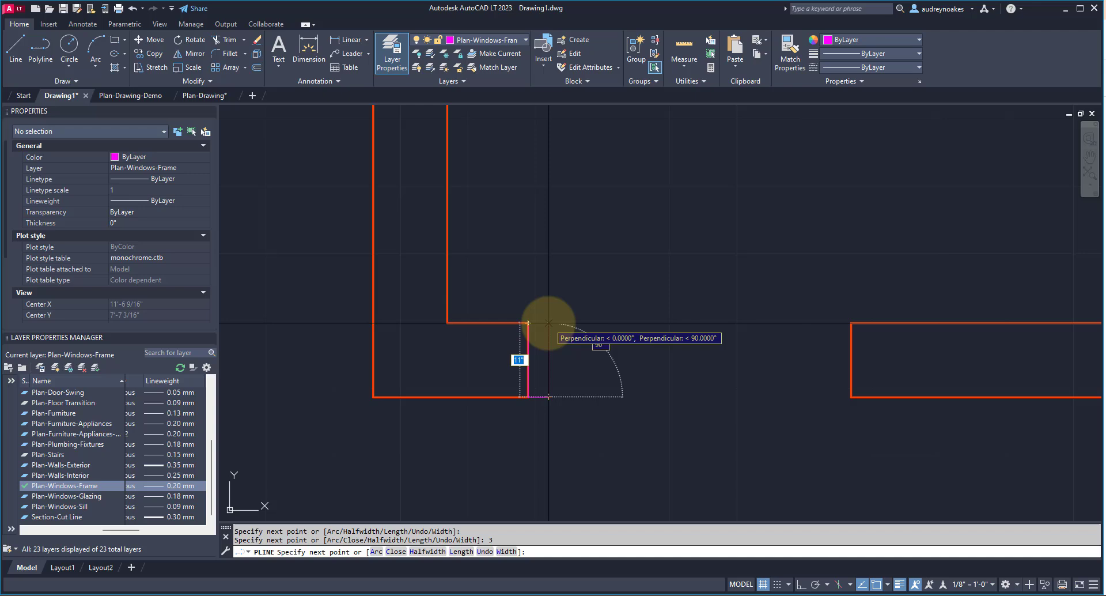
{"action": "left_click", "coordinate": [528, 322]}
{"action": "key", "text": "Return"}
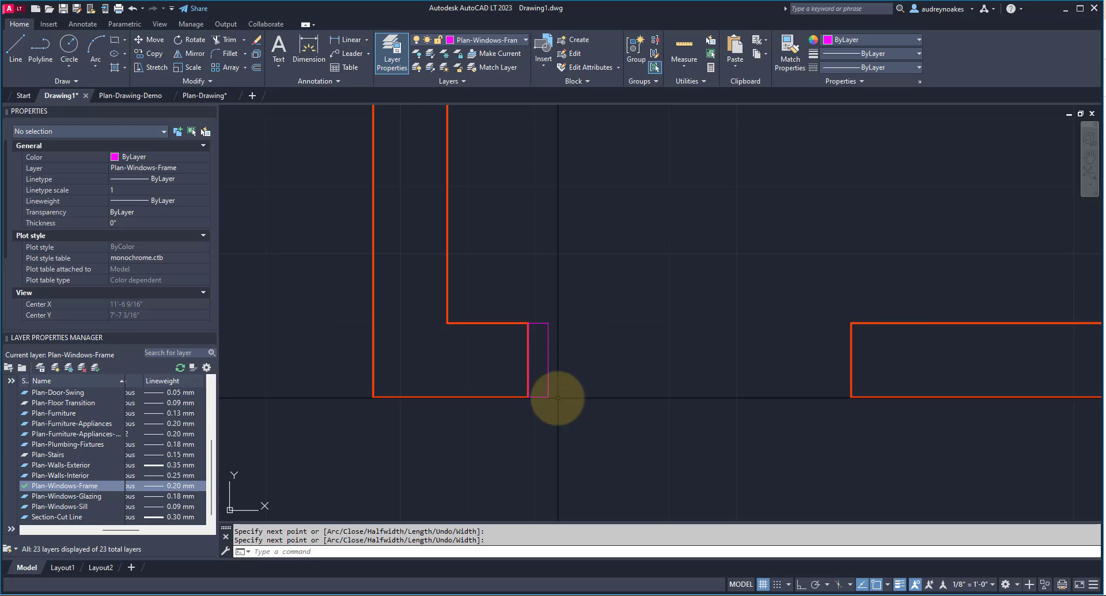
Step: Copy the frame rectangle to the right jamb using its lower-right corner as base
{"action": "left_click", "coordinate": [528, 388]}
{"action": "left_click", "coordinate": [539, 396]}
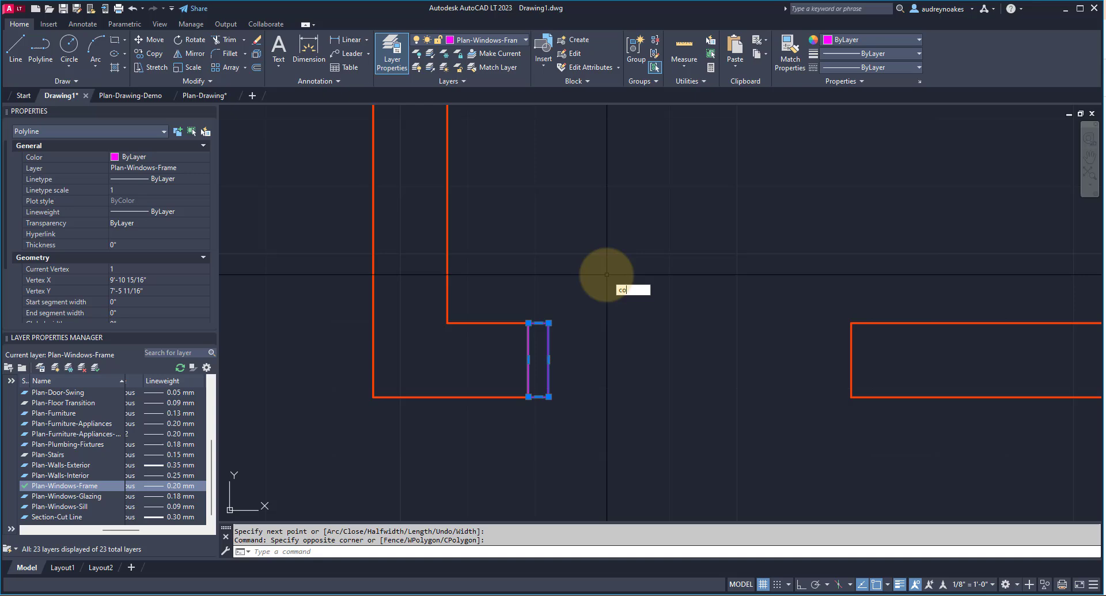
{"action": "type", "text": "co"}
{"action": "key", "text": "Return"}
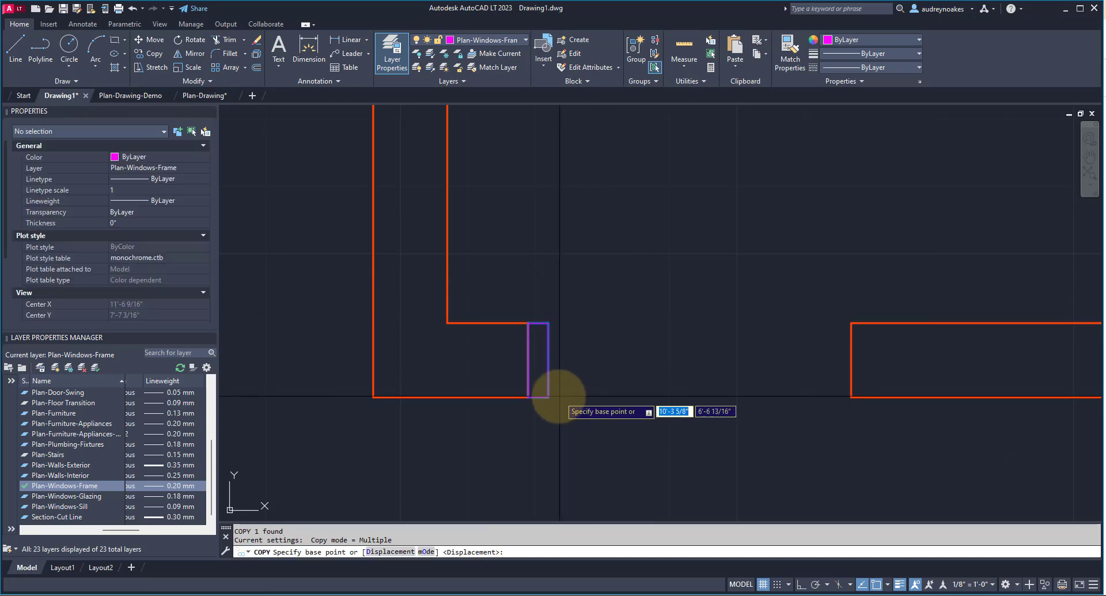
{"action": "left_click", "coordinate": [546, 394]}
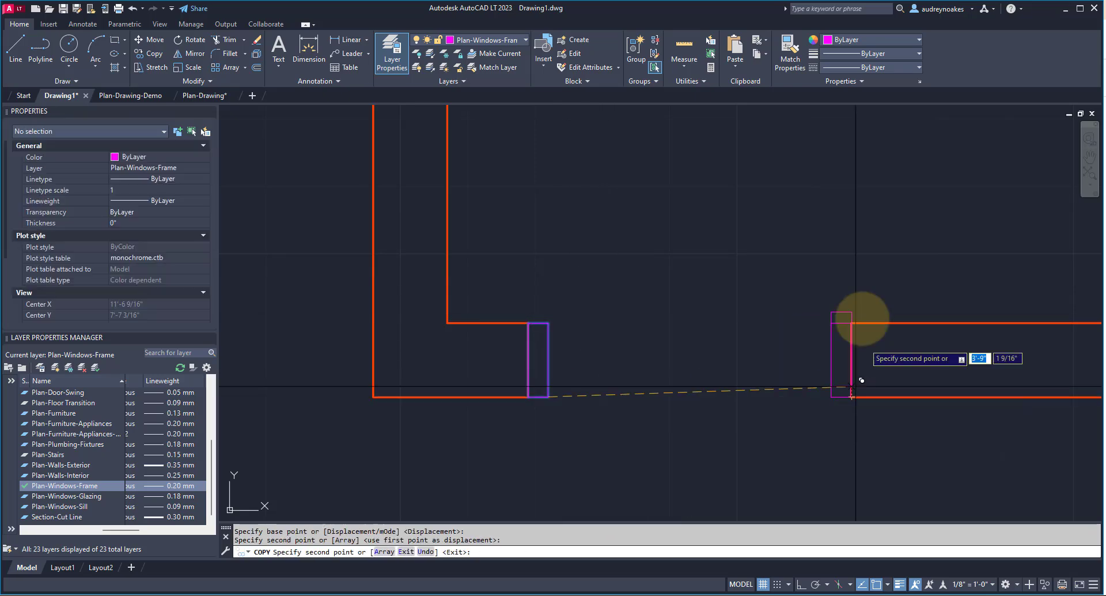
{"action": "key", "text": "Return"}
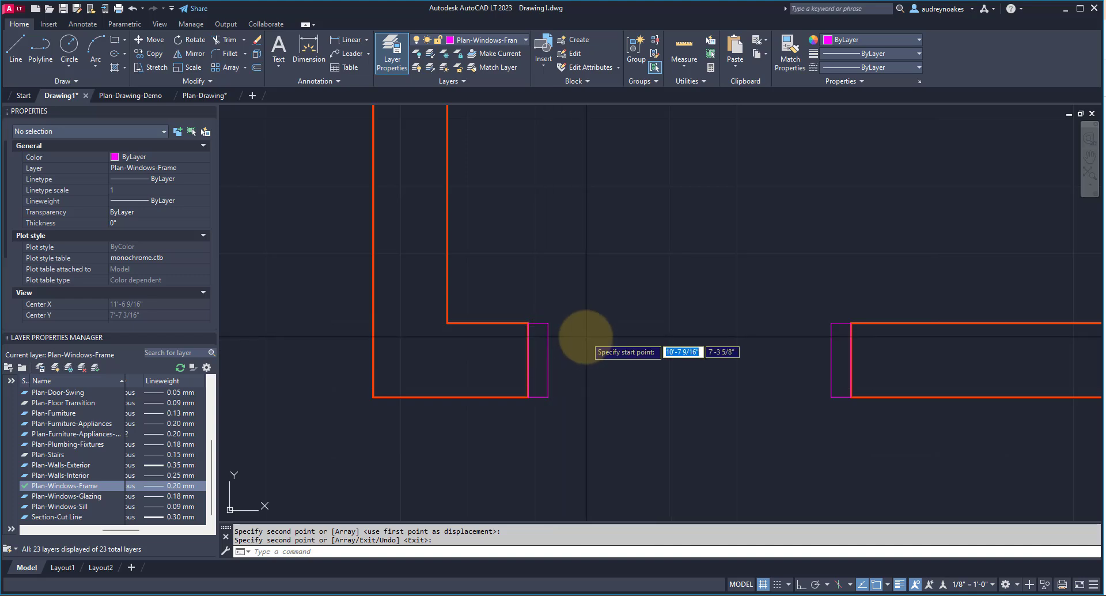
Step: With Ortho on, draw a 1.5 square stop on the left frame's inner face
{"action": "scroll", "coordinate": [586, 337], "scroll_direction": "up", "scroll_amount": 4}
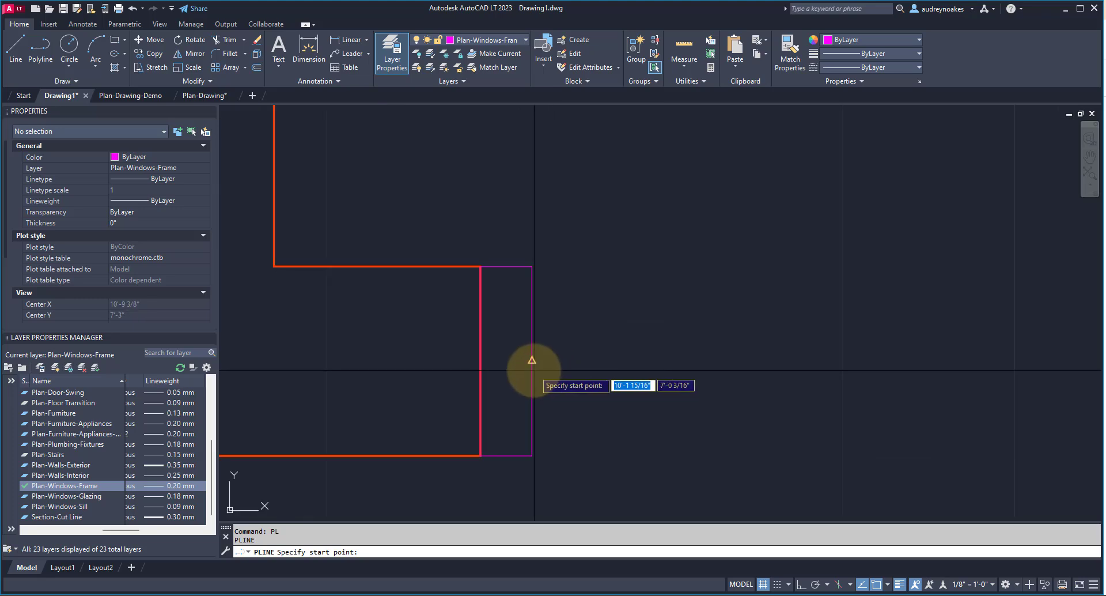
{"action": "left_click", "coordinate": [532, 362]}
{"action": "left_click", "coordinate": [801, 584]}
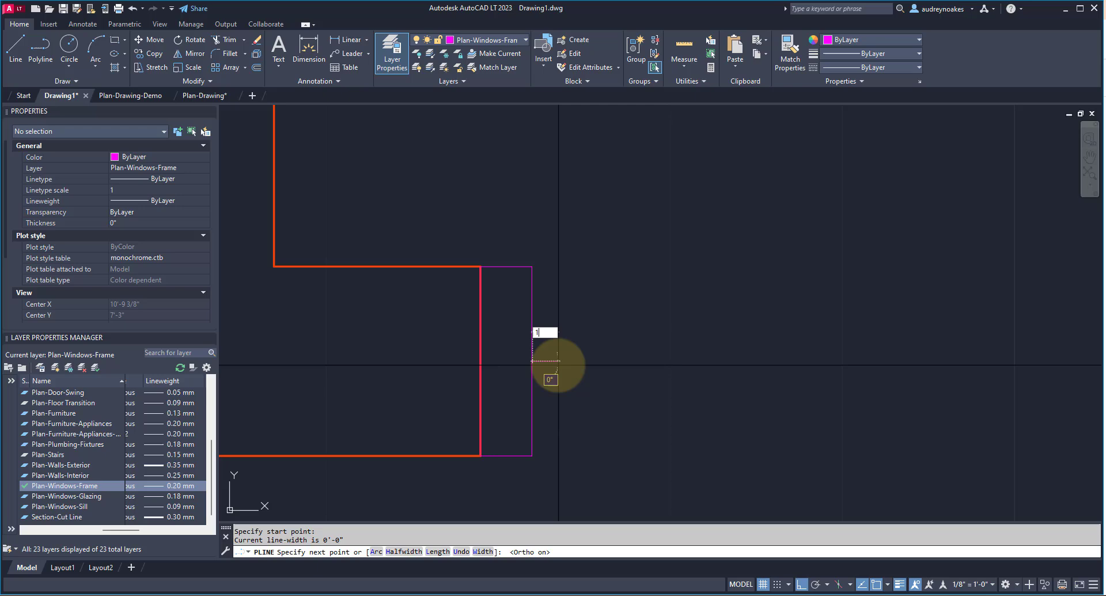
{"action": "key", "text": "Return"}
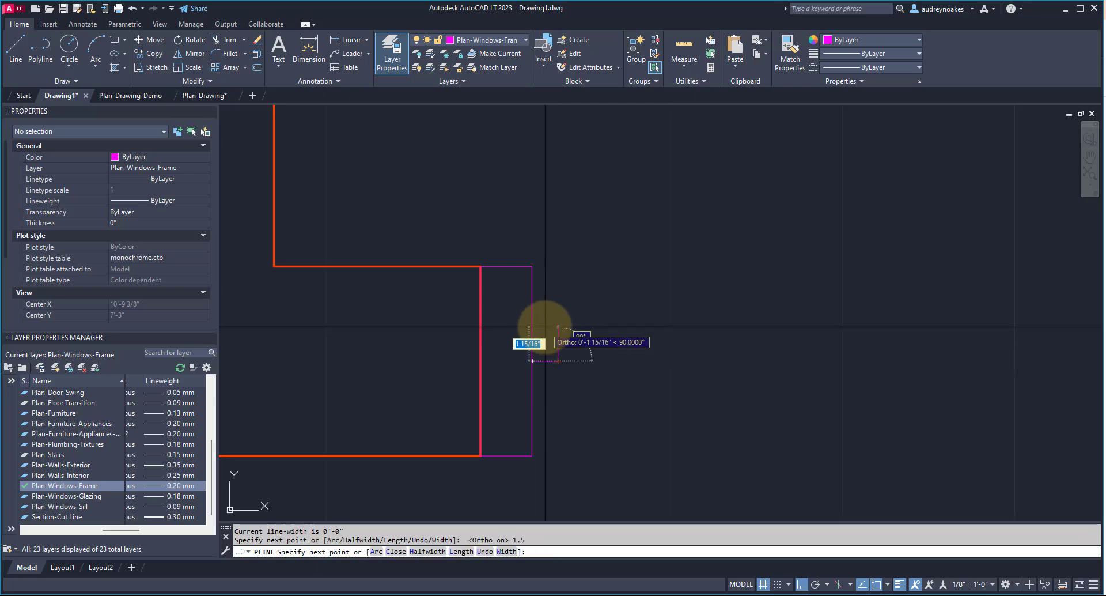
{"action": "type", "text": "1.5'"}
{"action": "key", "text": "Return"}
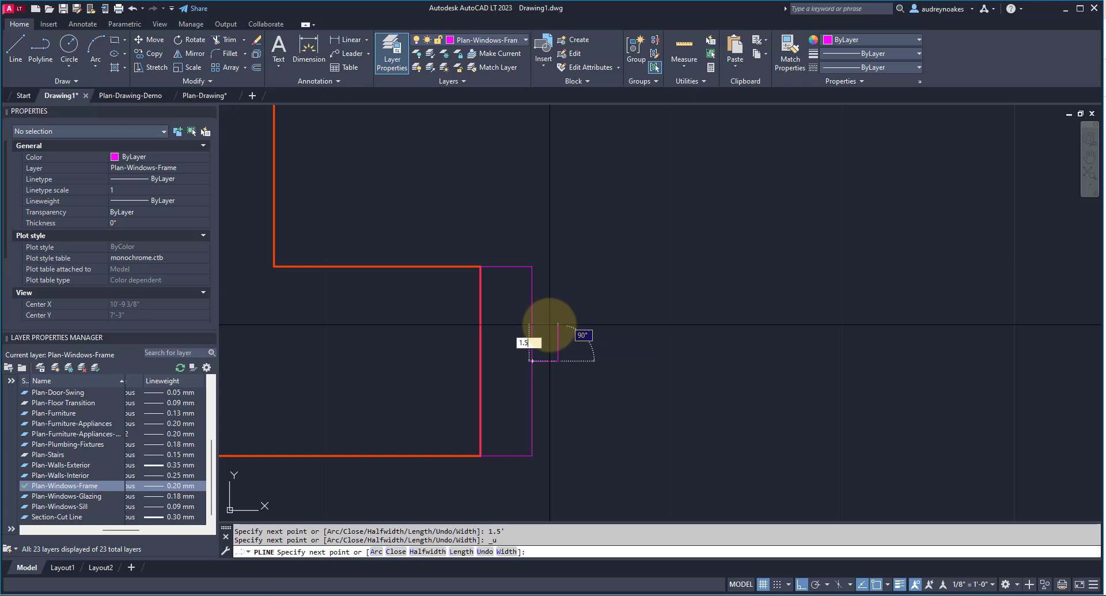
{"action": "key", "text": "Return"}
{"action": "left_click", "coordinate": [547, 326]}
{"action": "left_click", "coordinate": [545, 367]}
{"action": "mouse_move", "coordinate": [546, 361]}
{"action": "scroll", "coordinate": [541, 193], "scroll_direction": "down", "scroll_amount": 2}
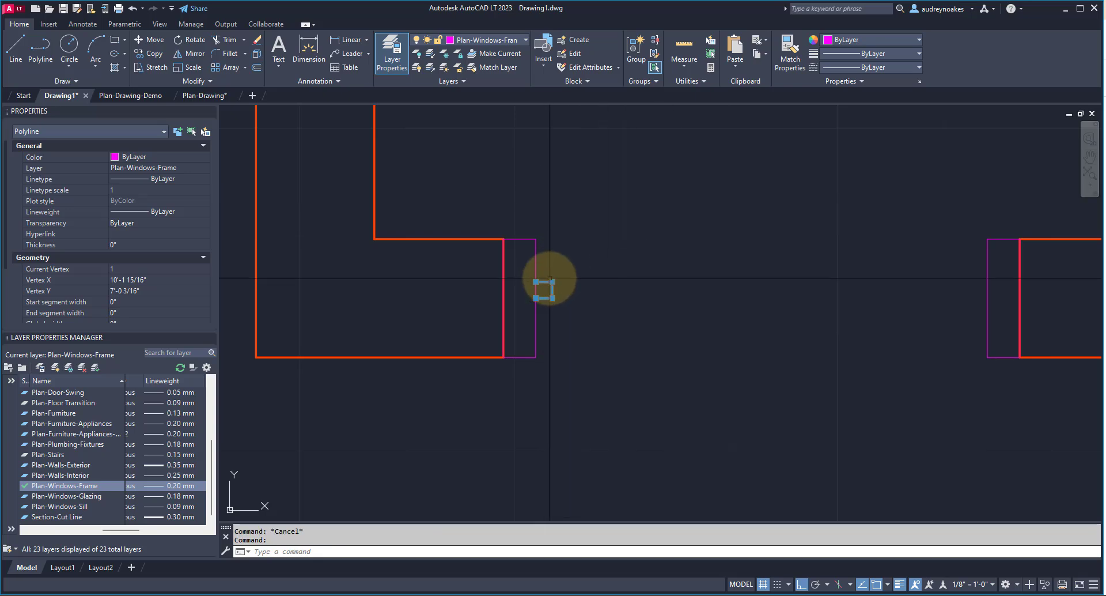
Step: Draw a temporary guide line from the left frame to the right frame
{"action": "type", "text": "l"}
{"action": "key", "text": "Return"}
{"action": "left_click", "coordinate": [536, 298]}
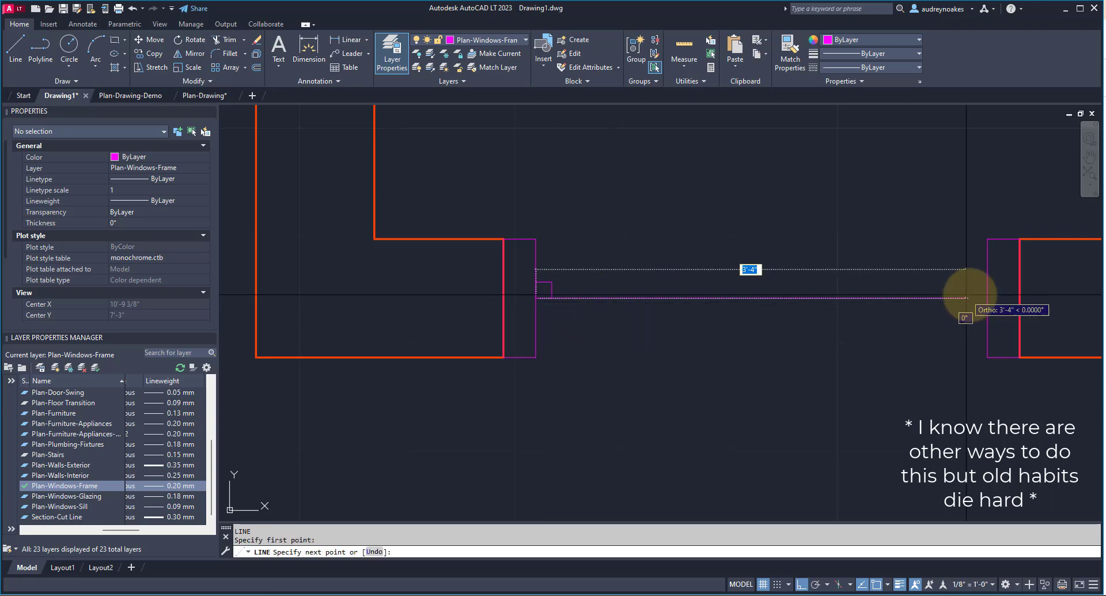
{"action": "left_click", "coordinate": [987, 298]}
{"action": "key", "text": "Return"}
Step: Mirror the stop about the guide line's midpoint, keeping the source, then delete the guide line
{"action": "left_click", "coordinate": [591, 288]}
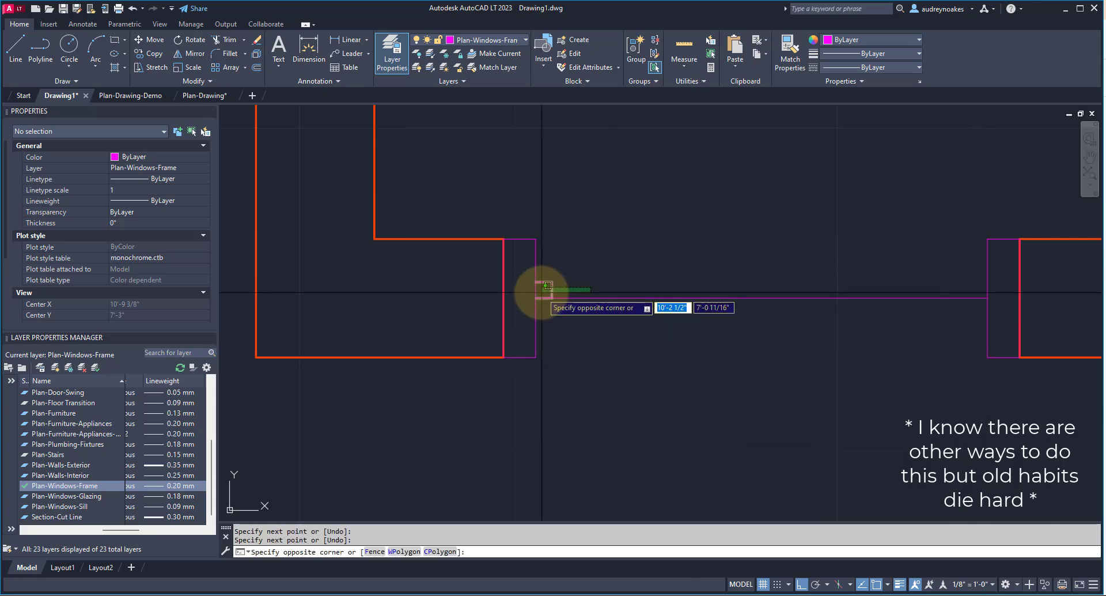
{"action": "left_click", "coordinate": [545, 291]}
{"action": "type", "text": "mi"}
{"action": "key", "text": "Return"}
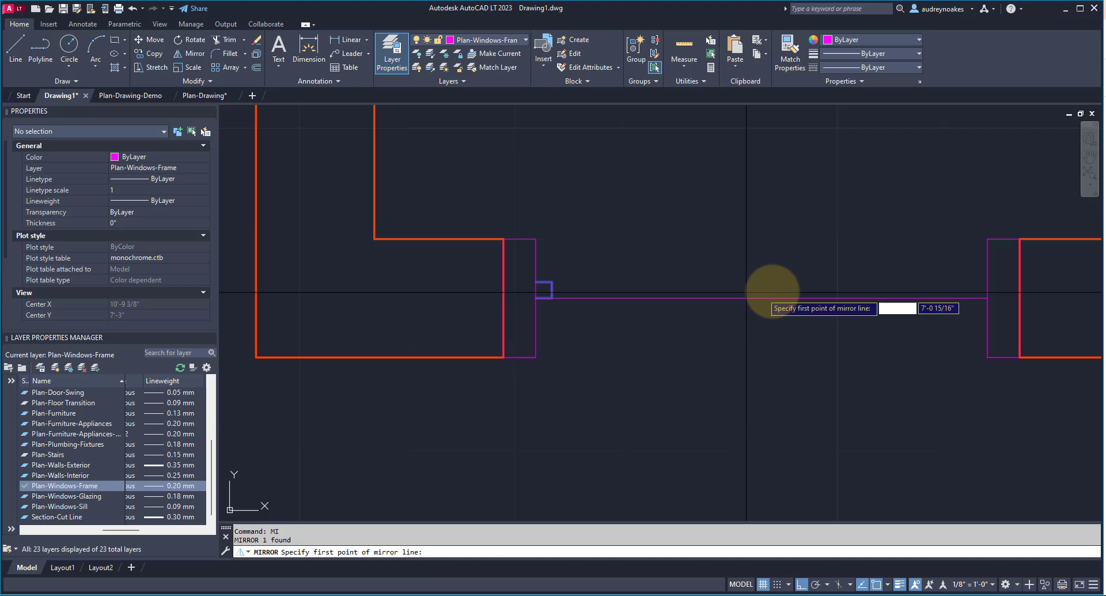
{"action": "left_click", "coordinate": [761, 296]}
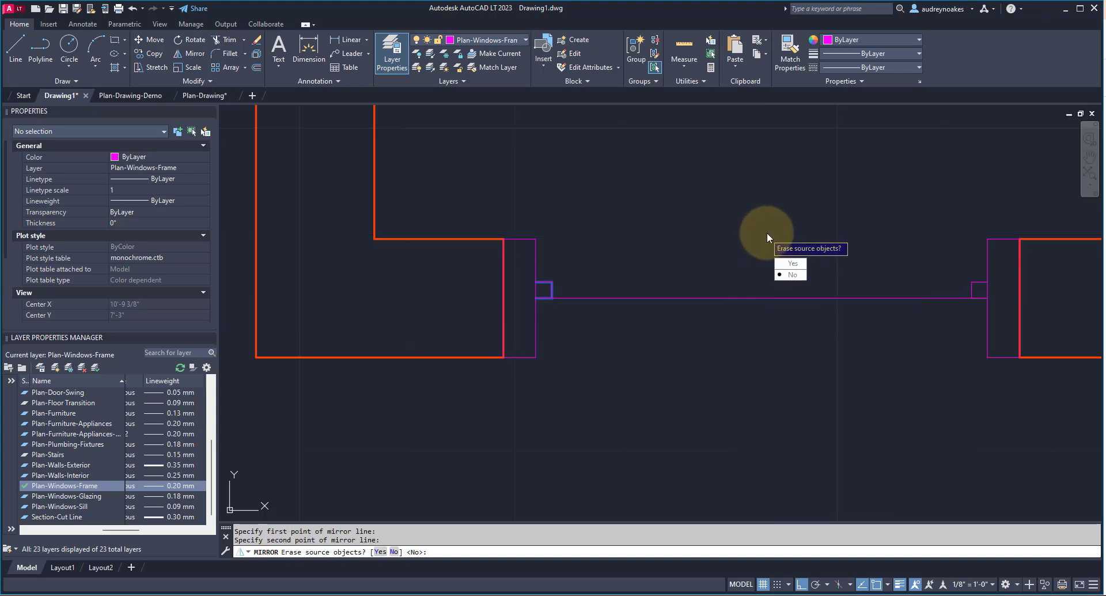
{"action": "left_click", "coordinate": [790, 275]}
{"action": "left_click", "coordinate": [832, 248]}
{"action": "left_click", "coordinate": [721, 338]}
{"action": "key", "text": "Delete"}
{"action": "middle_click_drag", "start_coordinate": [703, 236], "coordinate": [576, 267]}
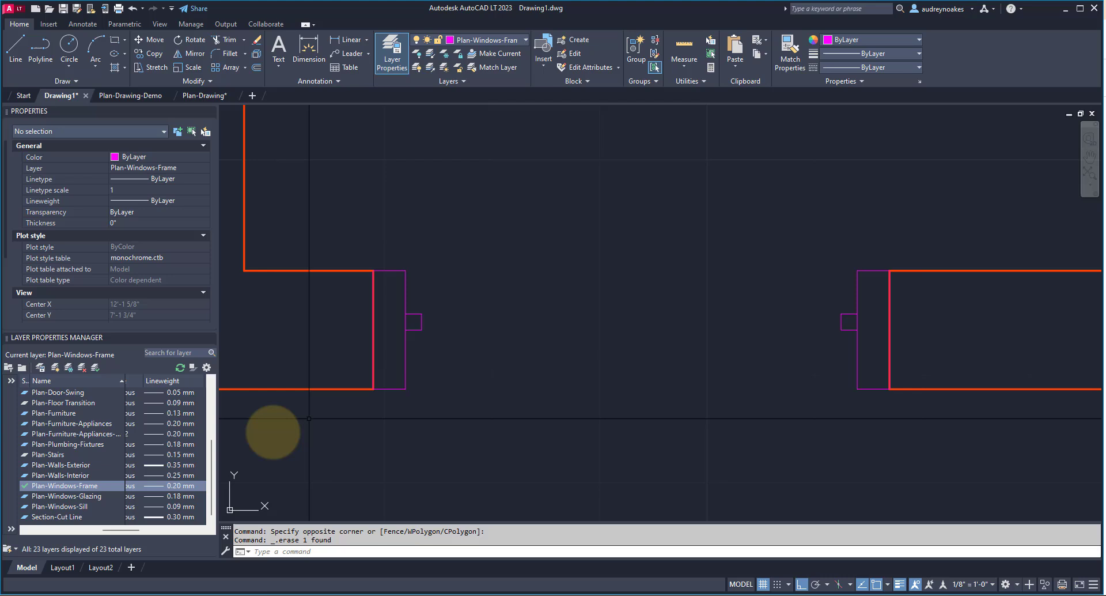
Step: On Plan-Windows-Sill, draw the first two sill lines across the window opening
{"action": "left_click", "coordinate": [26, 506]}
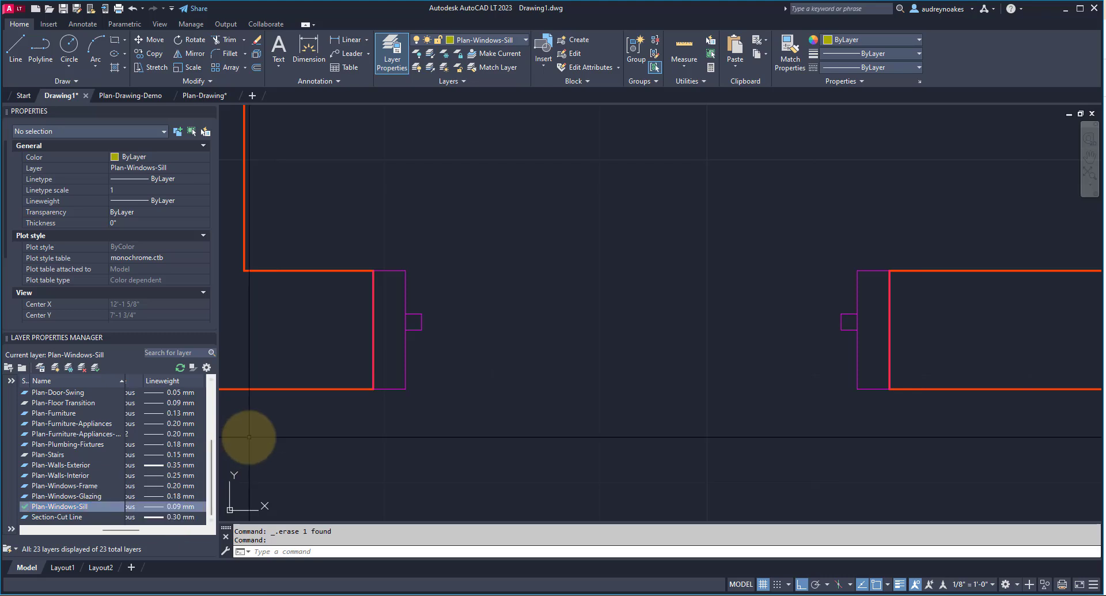
{"action": "type", "text": "L"}
{"action": "key", "text": "Return"}
{"action": "left_click", "coordinate": [406, 270]}
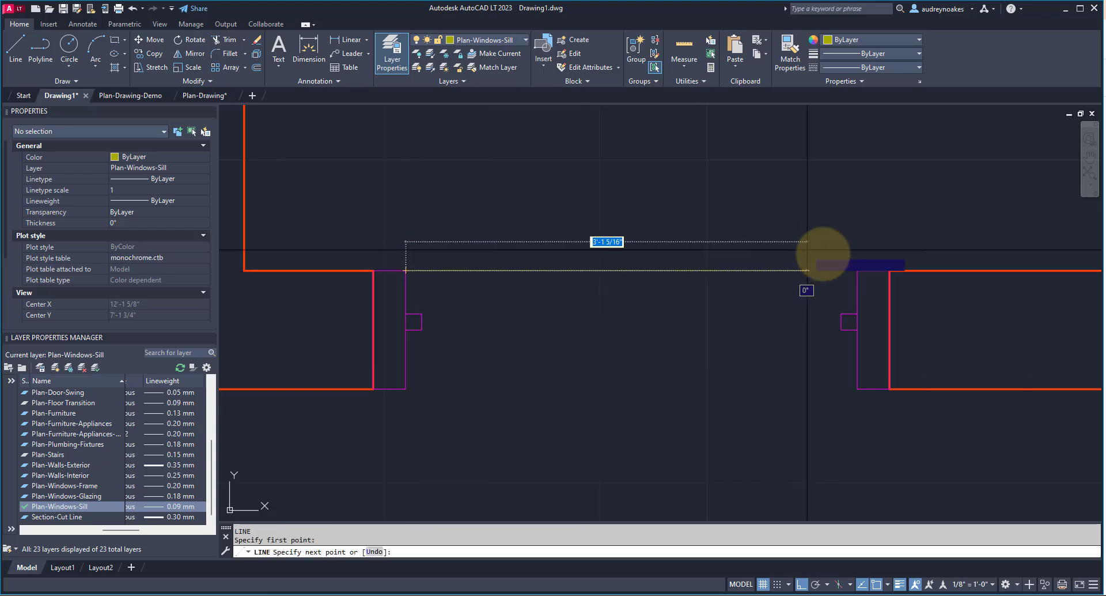
{"action": "left_click", "coordinate": [858, 270]}
{"action": "key", "text": "Return"}
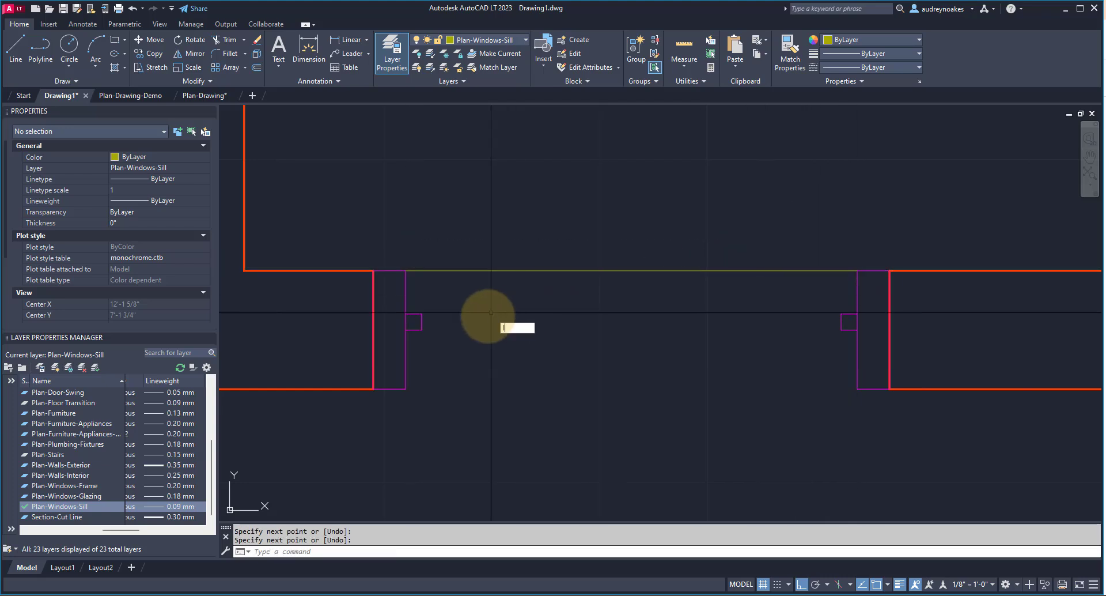
{"action": "key", "text": "Return"}
{"action": "left_click", "coordinate": [422, 313]}
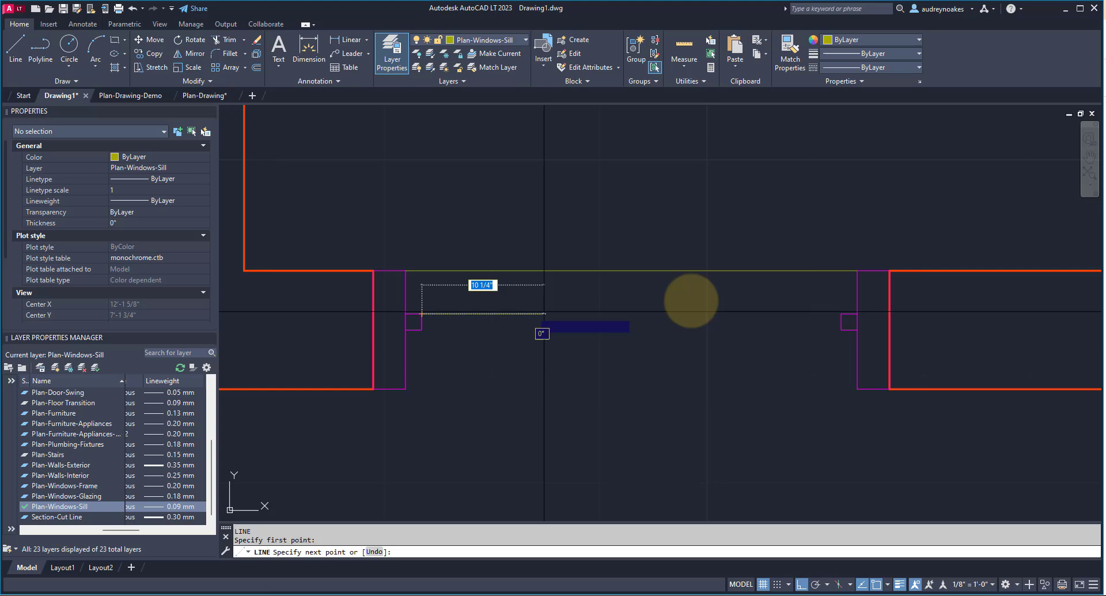
{"action": "left_click", "coordinate": [841, 313]}
{"action": "key", "text": "Return"}
Step: Draw the second inner sill line and the outer sill line between the jambs
{"action": "key", "text": "Return"}
{"action": "left_click", "coordinate": [422, 329]}
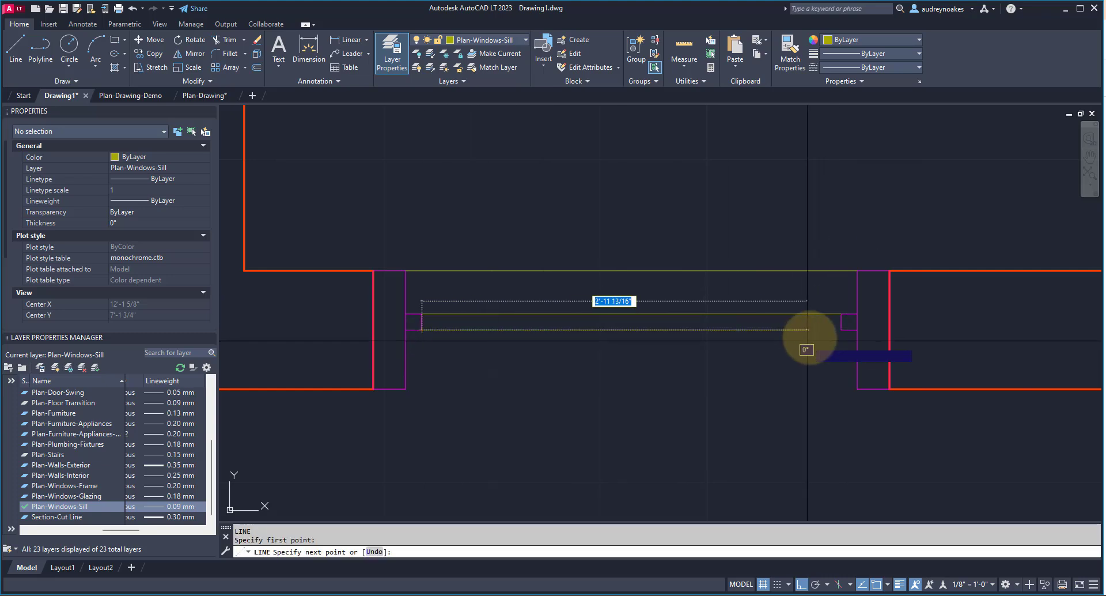
{"action": "left_click", "coordinate": [841, 329]}
{"action": "key", "text": "Return"}
{"action": "key", "text": "Return"}
{"action": "left_click", "coordinate": [405, 389]}
{"action": "left_click", "coordinate": [858, 389]}
{"action": "key", "text": "Return"}
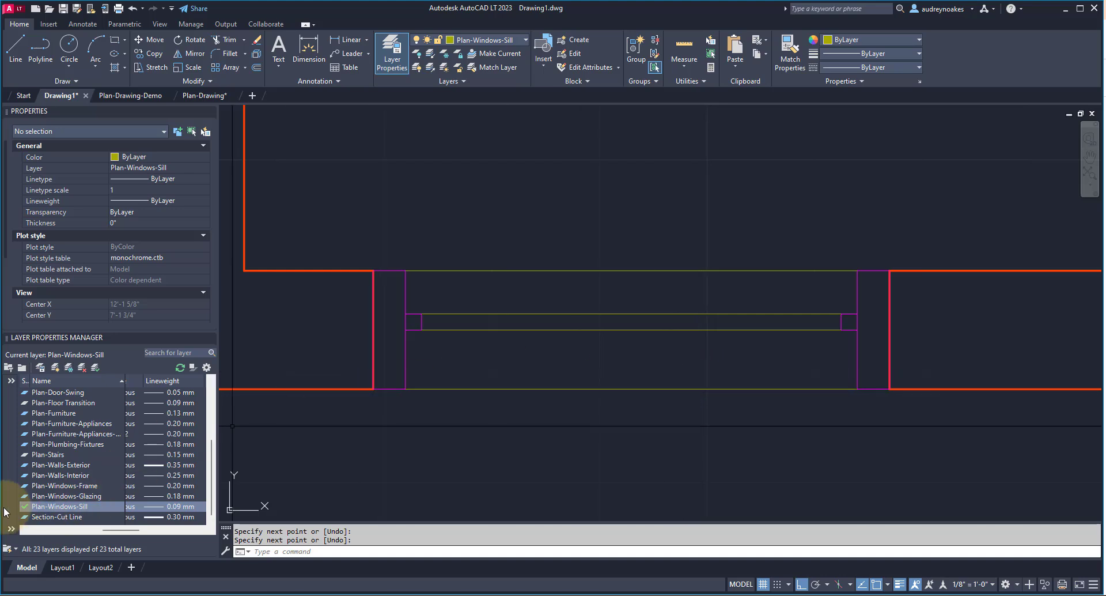
Step: Make Plan-Windows-Glazing current and draw the glazing line between the two frame stops
{"action": "double_click", "coordinate": [24, 496]}
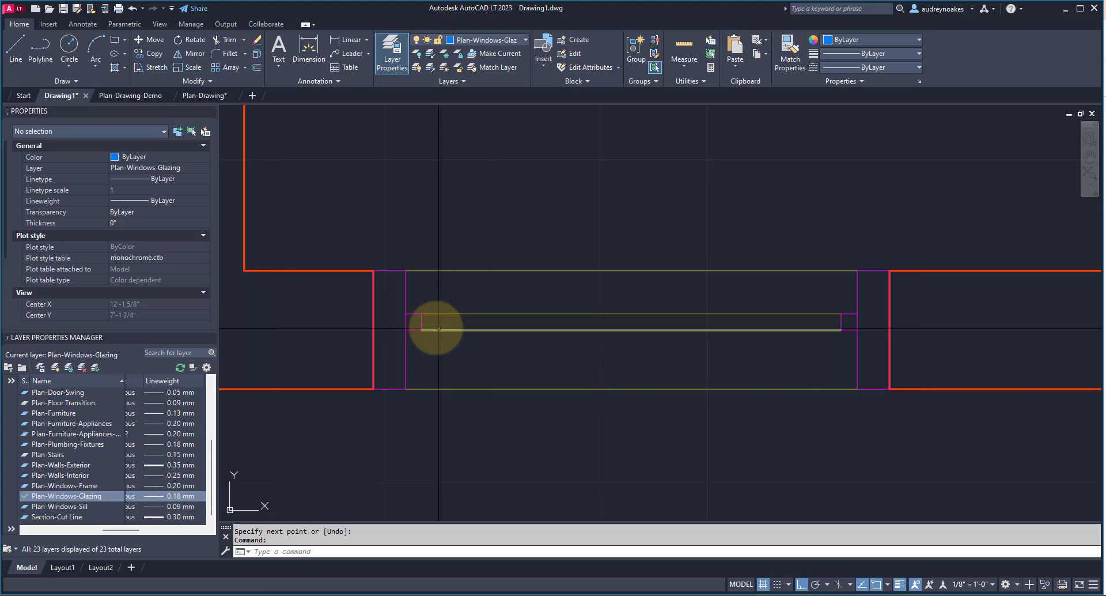
{"action": "key", "text": "Return"}
{"action": "left_click", "coordinate": [422, 322]}
{"action": "left_click", "coordinate": [841, 322]}
{"action": "key", "text": "Return"}
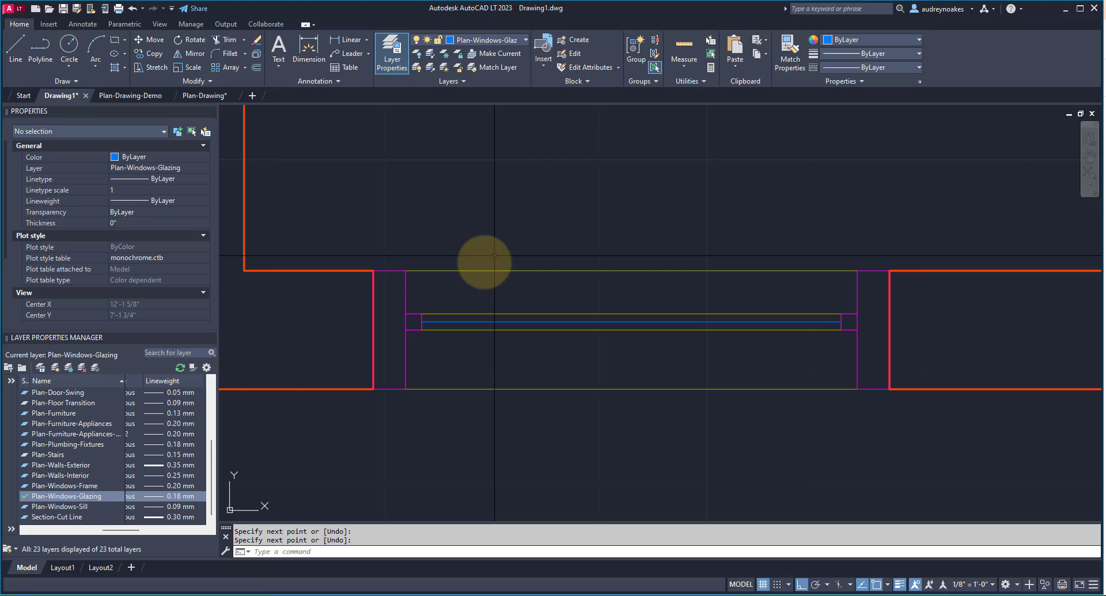
{"action": "scroll", "coordinate": [473, 306], "scroll_direction": "down", "scroll_amount": 4}
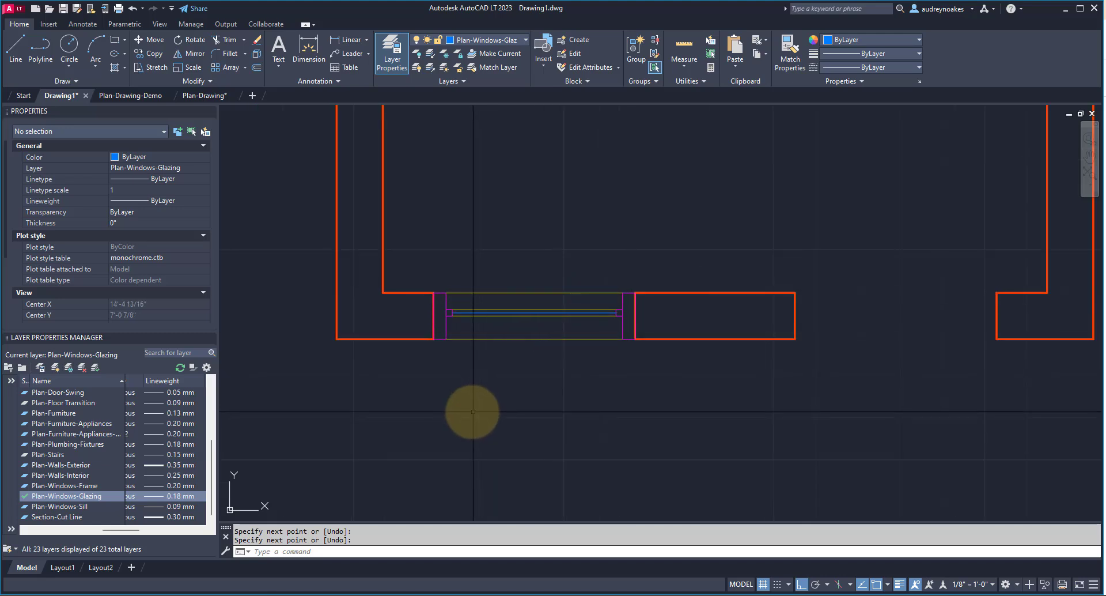
{"action": "scroll", "coordinate": [556, 413], "scroll_direction": "down", "scroll_amount": 3}
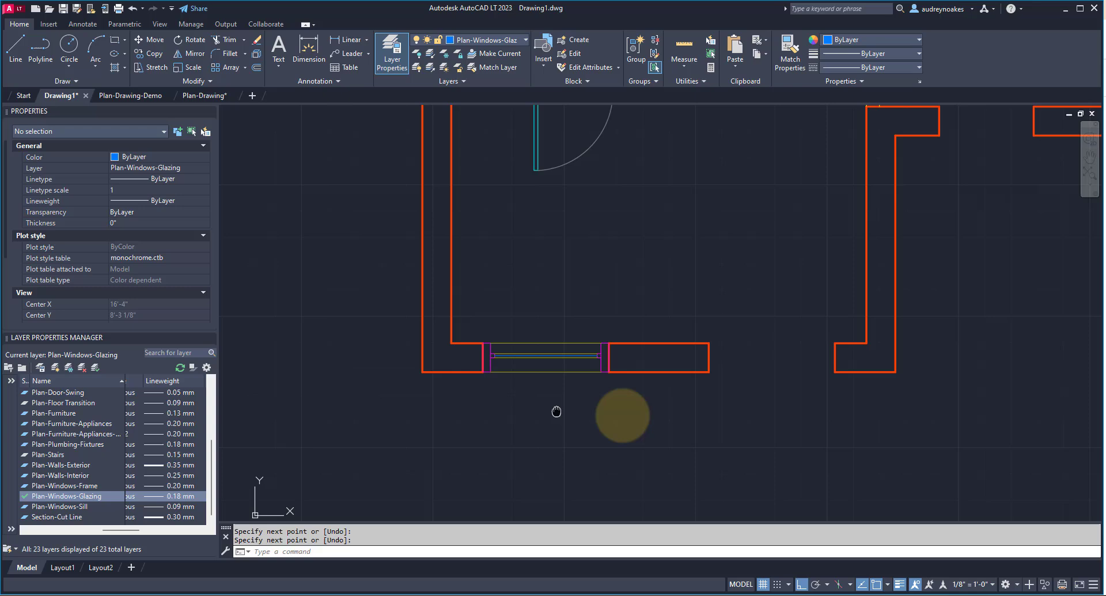
Step: Turn on Display plot styles in Layout1's page setup and recenter the plan in the viewport
{"action": "left_click", "coordinate": [62, 568]}
{"action": "scroll", "coordinate": [494, 296], "scroll_direction": "down", "scroll_amount": 5}
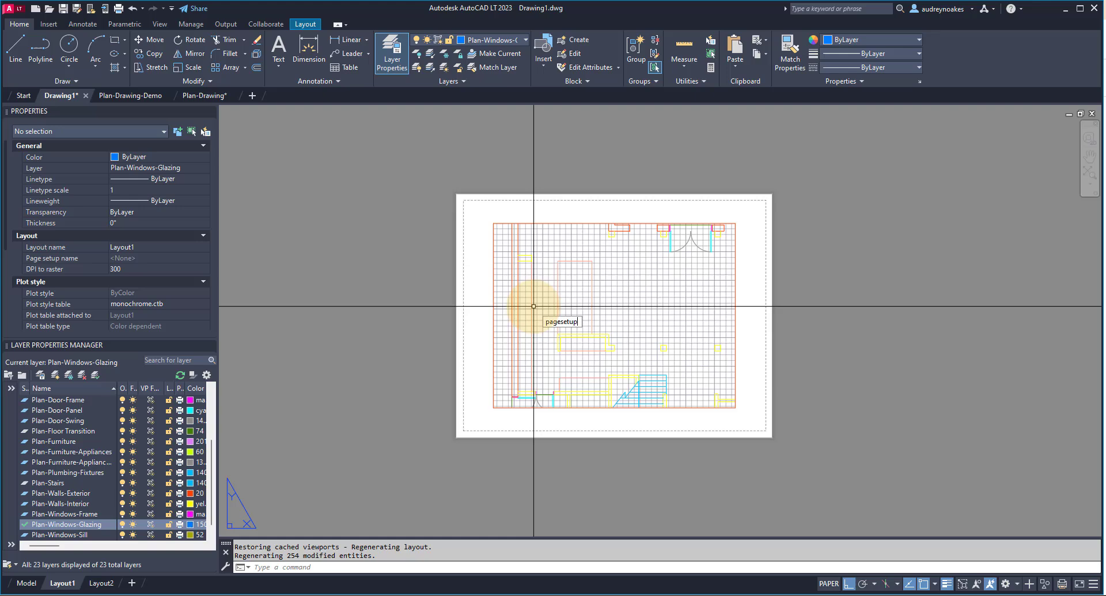
{"action": "key", "text": "Return"}
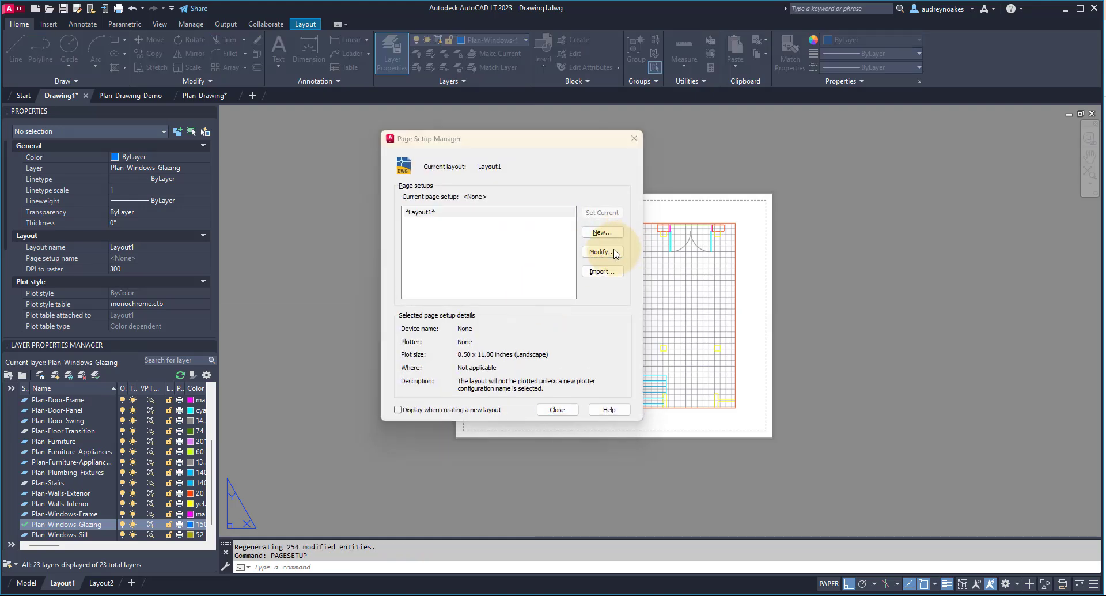
{"action": "left_click", "coordinate": [602, 252]}
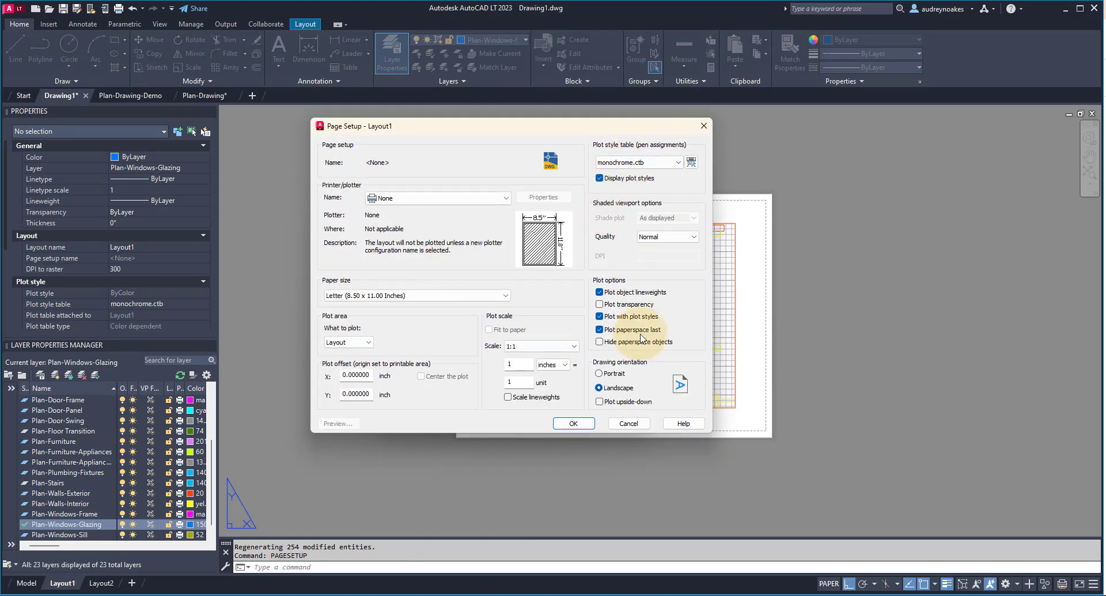
{"action": "left_click", "coordinate": [599, 178]}
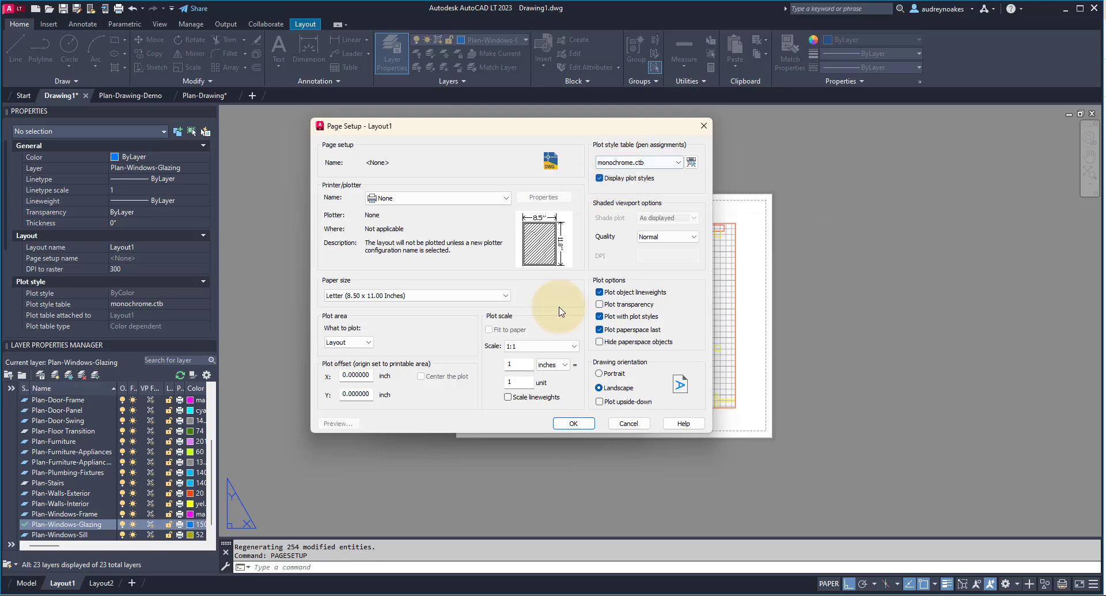
{"action": "left_click", "coordinate": [573, 423]}
{"action": "left_click", "coordinate": [557, 410]}
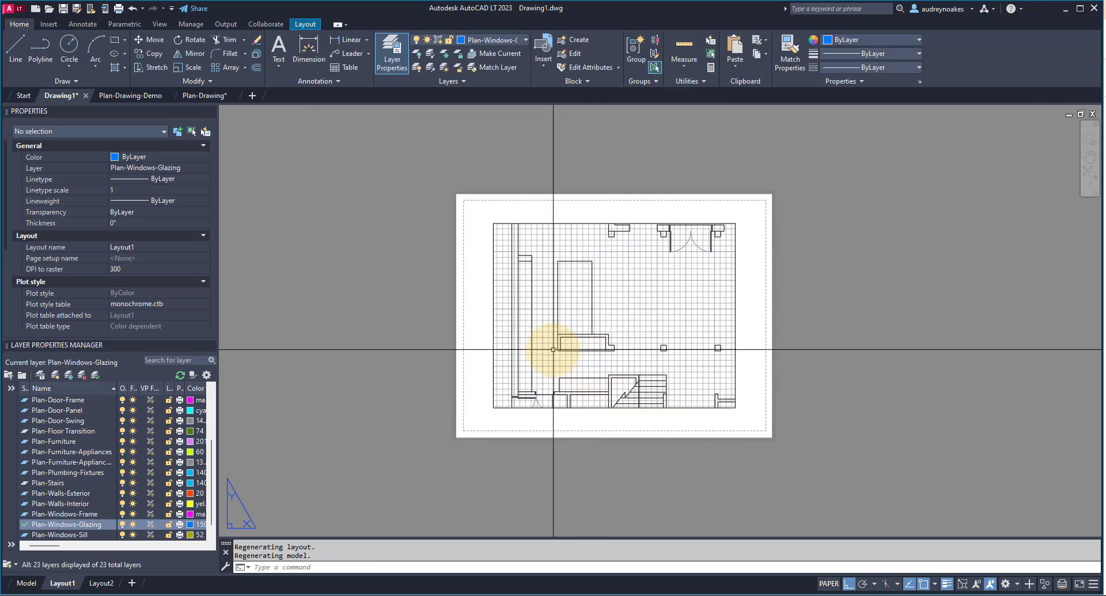
{"action": "double_click", "coordinate": [554, 378]}
{"action": "middle_click_drag", "start_coordinate": [555, 379], "coordinate": [560, 261]}
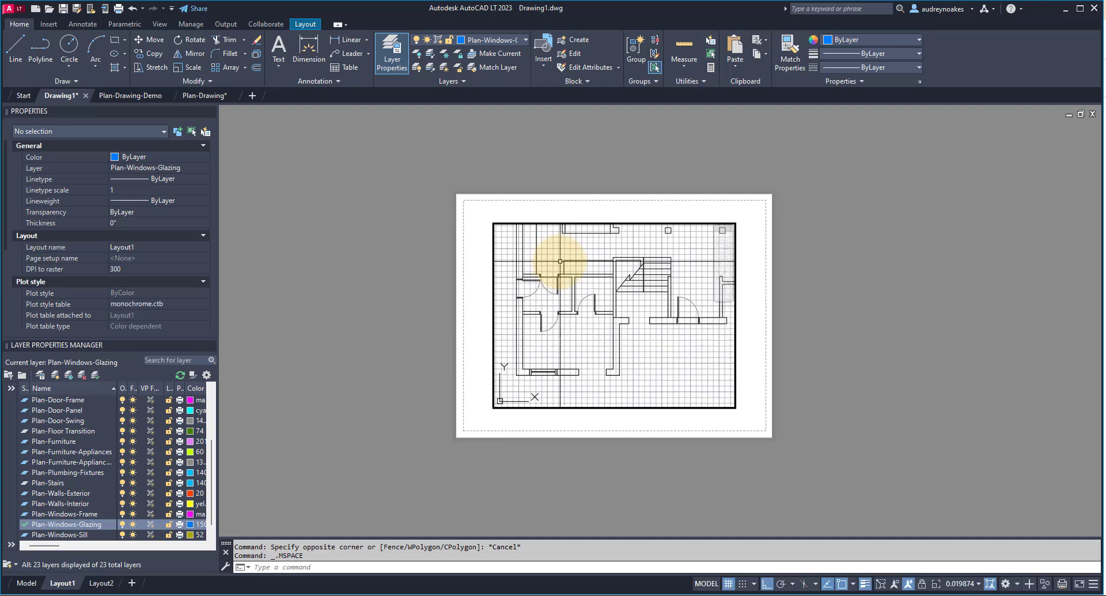
Step: Turn off the viewport grid, return to paper space, and zoom in to inspect the window
{"action": "left_click", "coordinate": [728, 583]}
{"action": "double_click", "coordinate": [546, 468]}
{"action": "scroll", "coordinate": [507, 375], "scroll_direction": "up", "scroll_amount": 6}
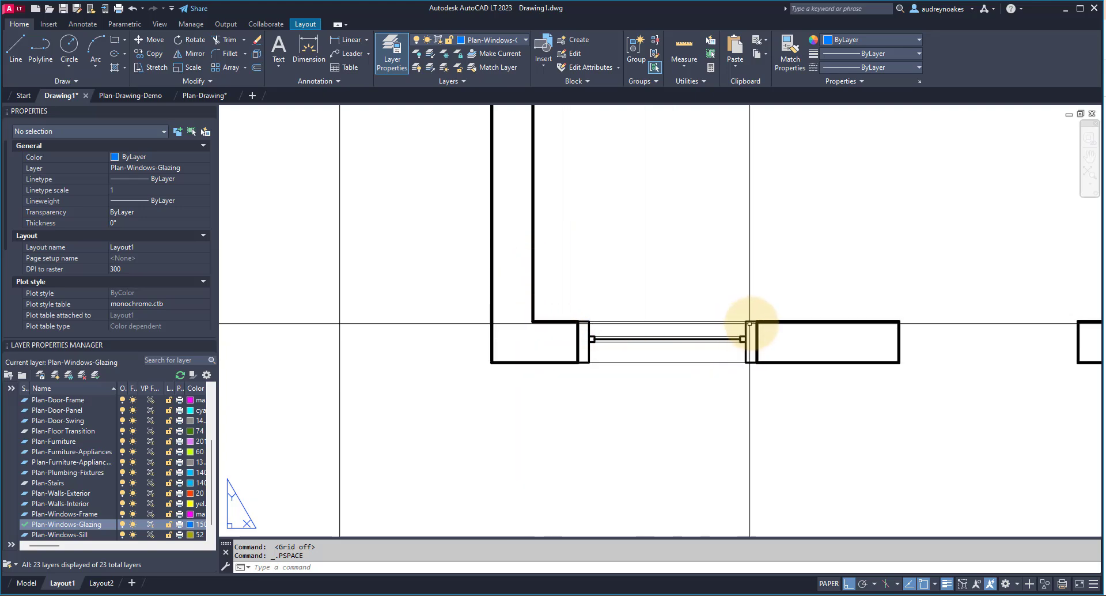
{"action": "scroll", "coordinate": [743, 368], "scroll_direction": "up", "scroll_amount": 4}
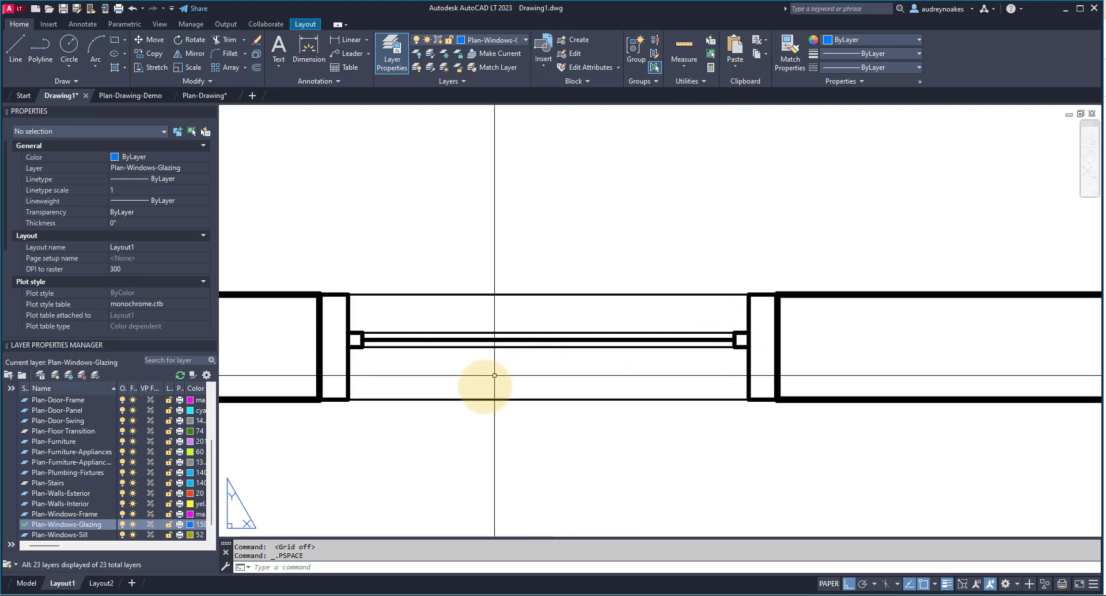
{"action": "scroll", "coordinate": [493, 421], "scroll_direction": "down", "scroll_amount": 4}
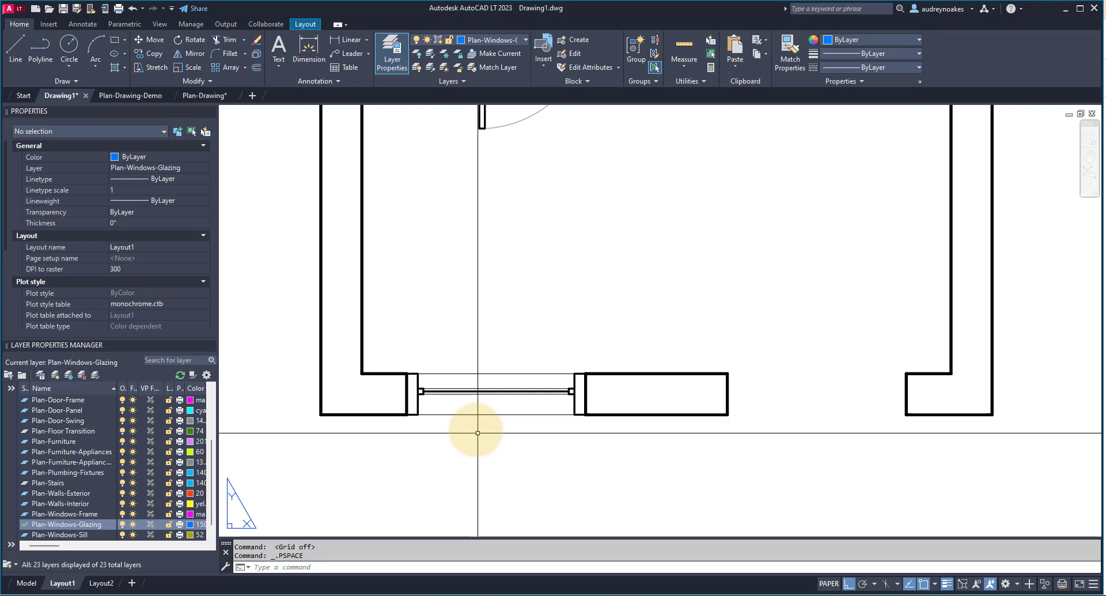
{"action": "scroll", "coordinate": [480, 435], "scroll_direction": "down", "scroll_amount": 2}
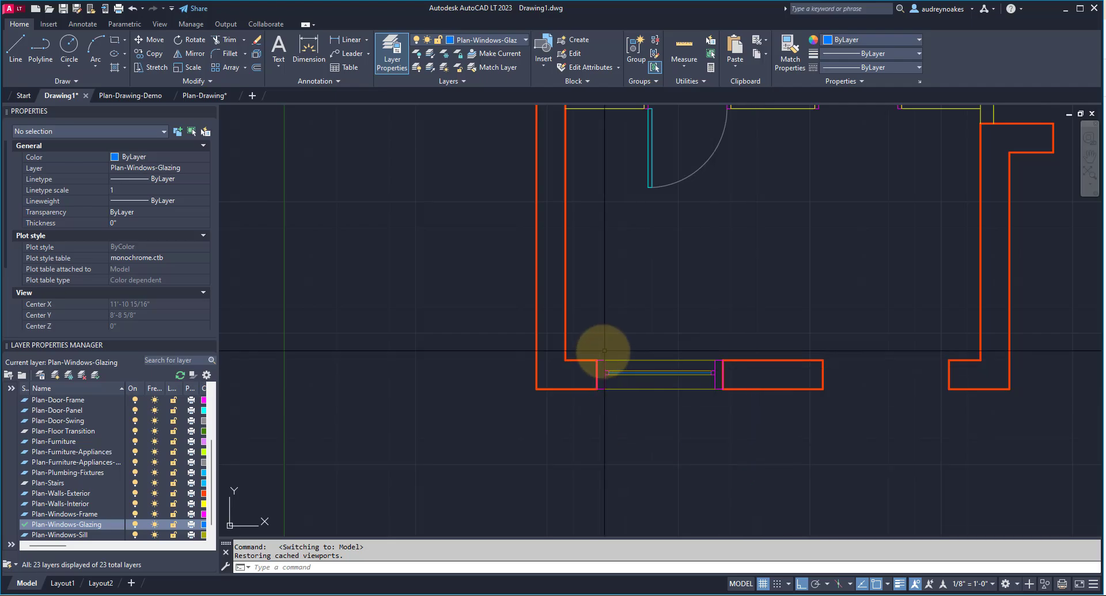
Step: Crossing-select all nine window parts and start the BLOCK command on them
{"action": "scroll", "coordinate": [743, 412], "scroll_direction": "up", "scroll_amount": 3}
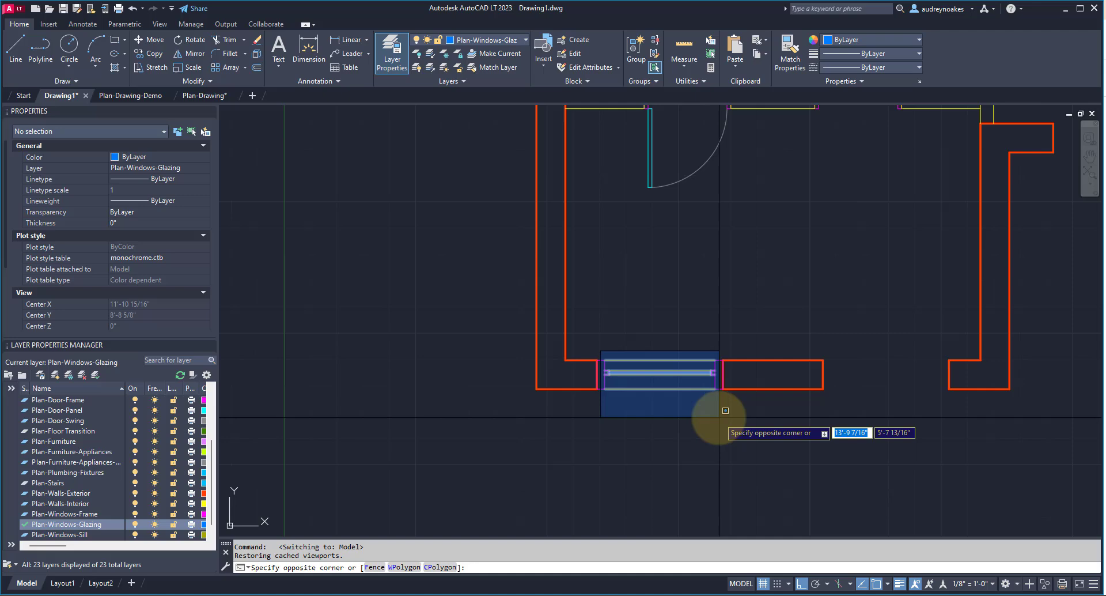
{"action": "left_click", "coordinate": [717, 399]}
{"action": "scroll", "coordinate": [717, 399], "scroll_direction": "up", "scroll_amount": 2}
{"action": "left_click", "coordinate": [720, 389]}
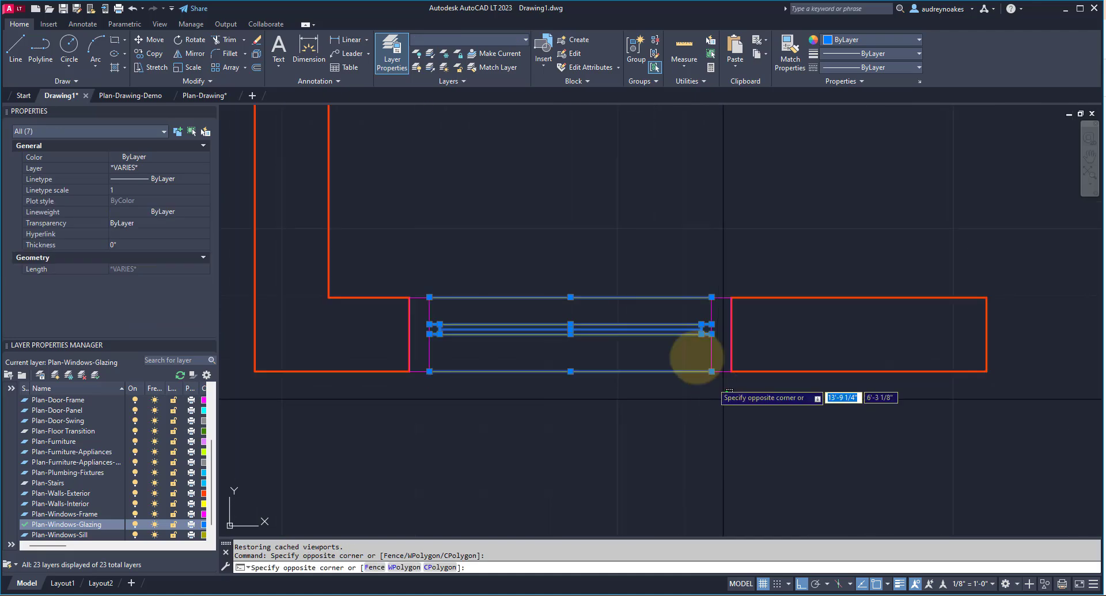
{"action": "left_click", "coordinate": [423, 254]}
{"action": "scroll", "coordinate": [584, 431], "scroll_direction": "down", "scroll_amount": 5}
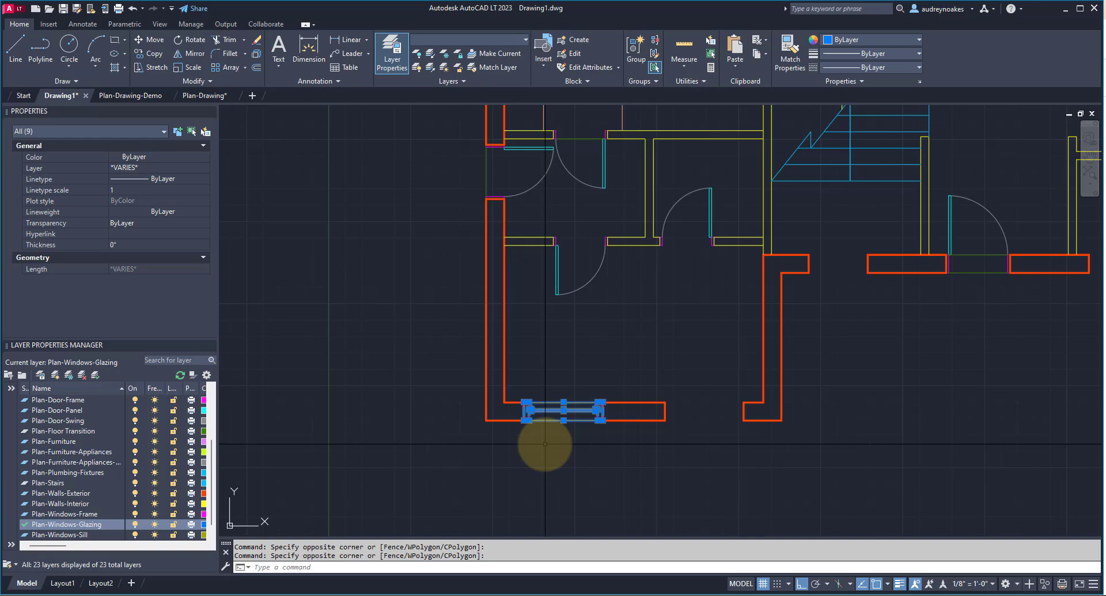
{"action": "scroll", "coordinate": [609, 413], "scroll_direction": "up", "scroll_amount": 4}
{"action": "type", "text": "B"}
{"action": "key", "text": "Return"}
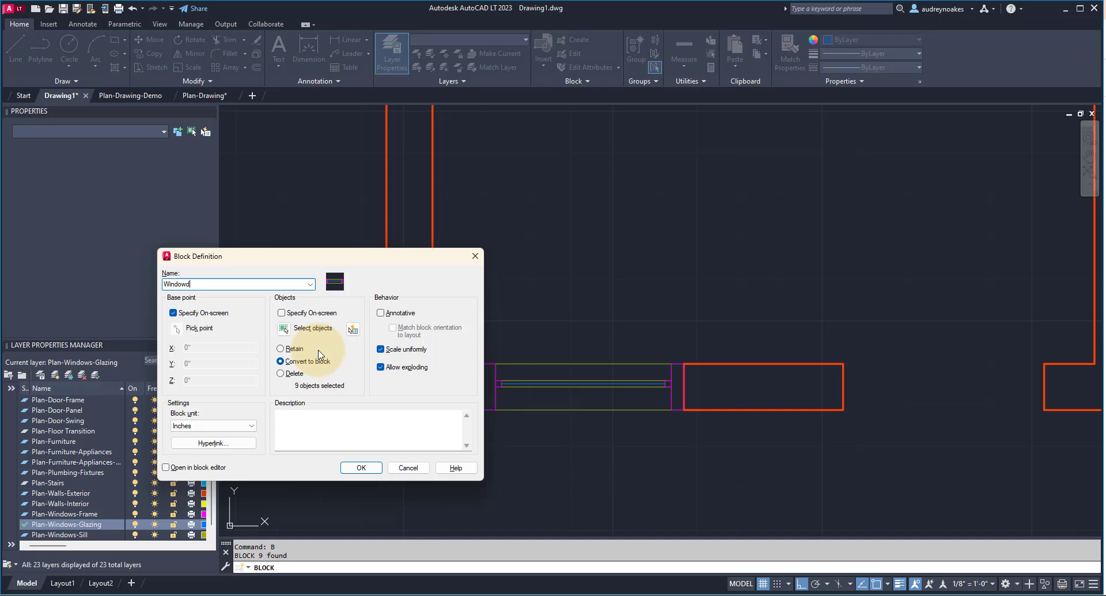
Step: Confirm the Windowd block with its base point at the wall corner, then select it
{"action": "left_click", "coordinate": [361, 468]}
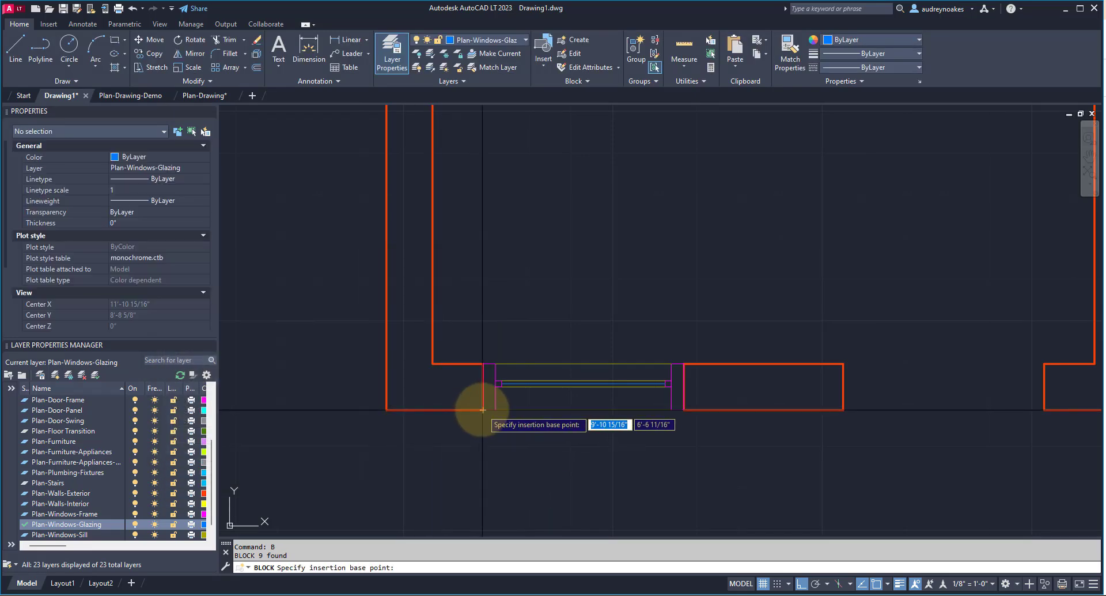
{"action": "left_click", "coordinate": [483, 410]}
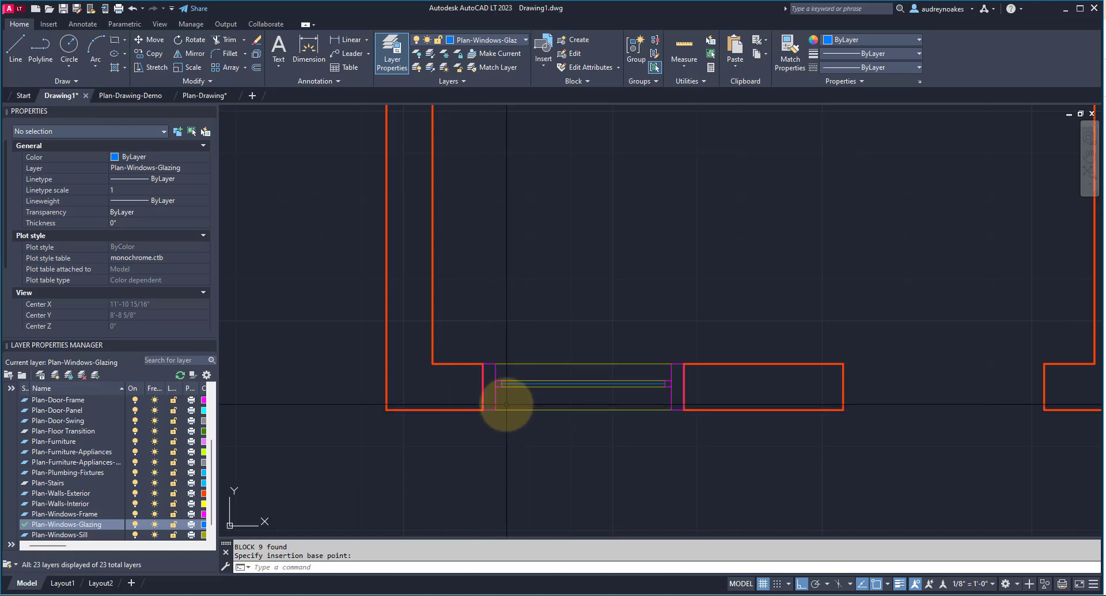
{"action": "left_click", "coordinate": [491, 424]}
{"action": "left_click", "coordinate": [576, 402]}
Step: Paste a copy of the window block at another opening's wall corner
{"action": "scroll", "coordinate": [559, 396], "scroll_direction": "down", "scroll_amount": 2}
{"action": "key", "text": "ctrl+shift+v"}
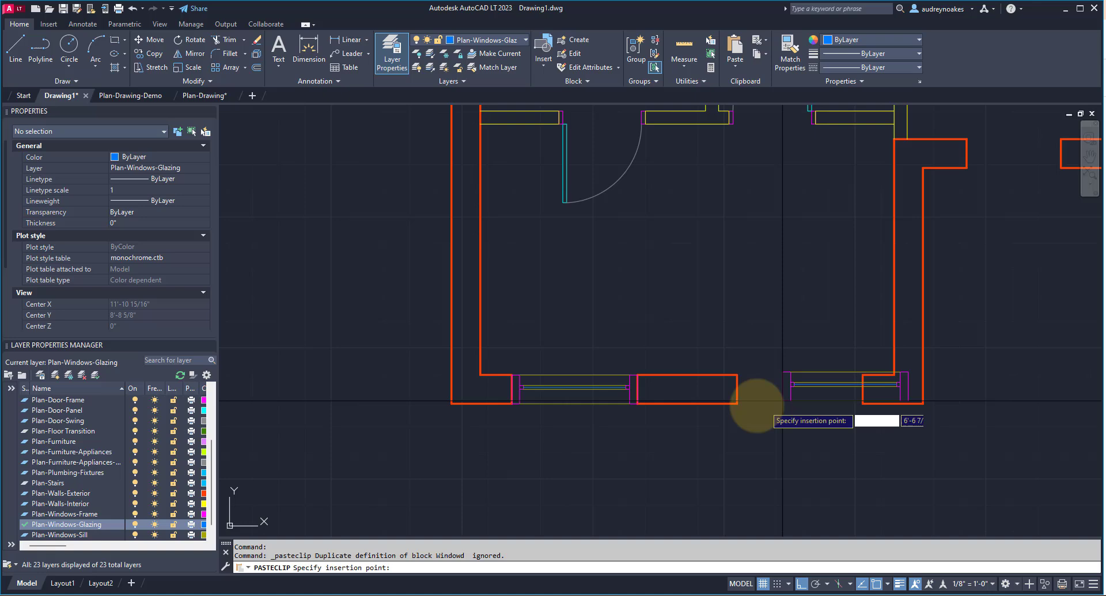
{"action": "scroll", "coordinate": [737, 403], "scroll_direction": "down", "scroll_amount": 5}
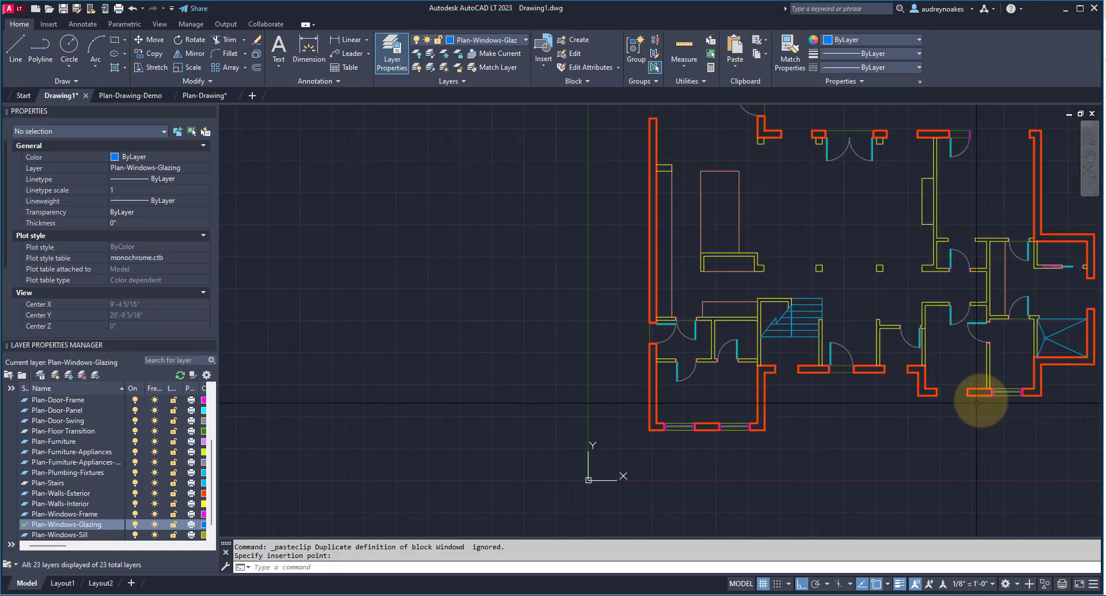
{"action": "scroll", "coordinate": [991, 397], "scroll_direction": "up", "scroll_amount": 4}
{"action": "left_click", "coordinate": [852, 387]}
Step: Pan across the plan and paste a further window copy at another wall corner
{"action": "scroll", "coordinate": [893, 479], "scroll_direction": "down", "scroll_amount": 2}
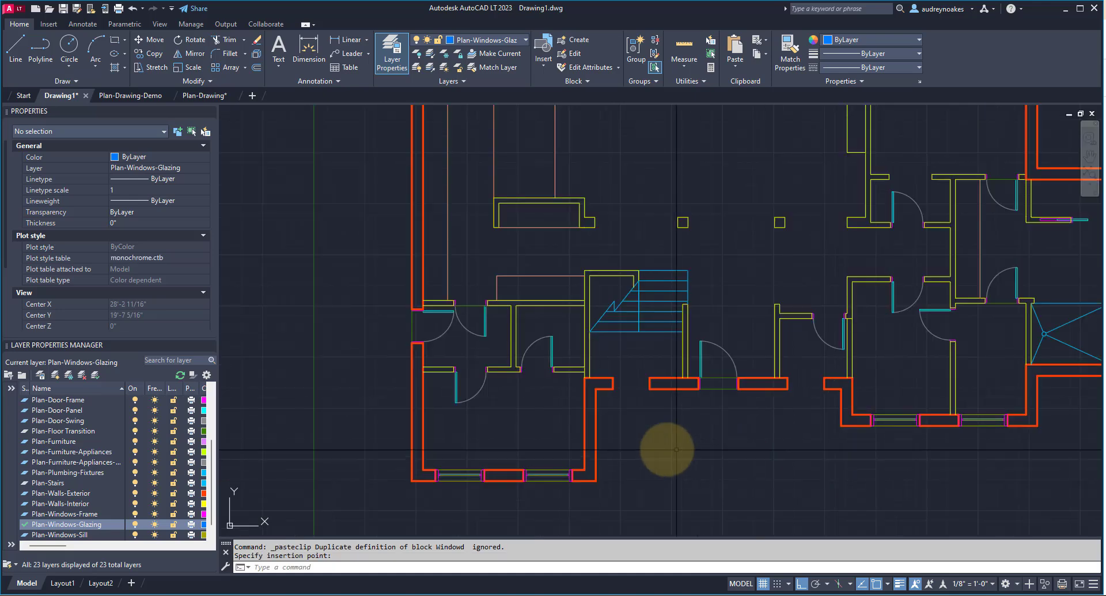
{"action": "middle_click_drag", "start_coordinate": [666, 447], "coordinate": [677, 453]}
{"action": "scroll", "coordinate": [639, 411], "scroll_direction": "up", "scroll_amount": 2}
{"action": "scroll", "coordinate": [628, 384], "scroll_direction": "up", "scroll_amount": 2}
{"action": "key", "text": "ctrl+v"}
{"action": "left_click", "coordinate": [631, 384]}
{"action": "scroll", "coordinate": [698, 401], "scroll_direction": "down", "scroll_amount": 2}
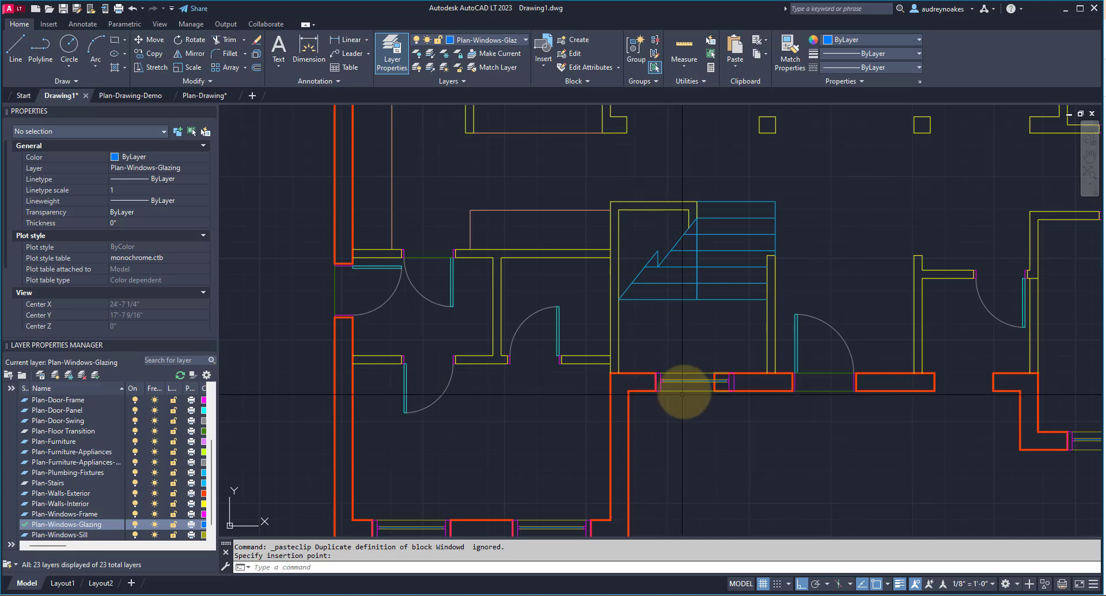
{"action": "scroll", "coordinate": [686, 391], "scroll_direction": "up", "scroll_amount": 4}
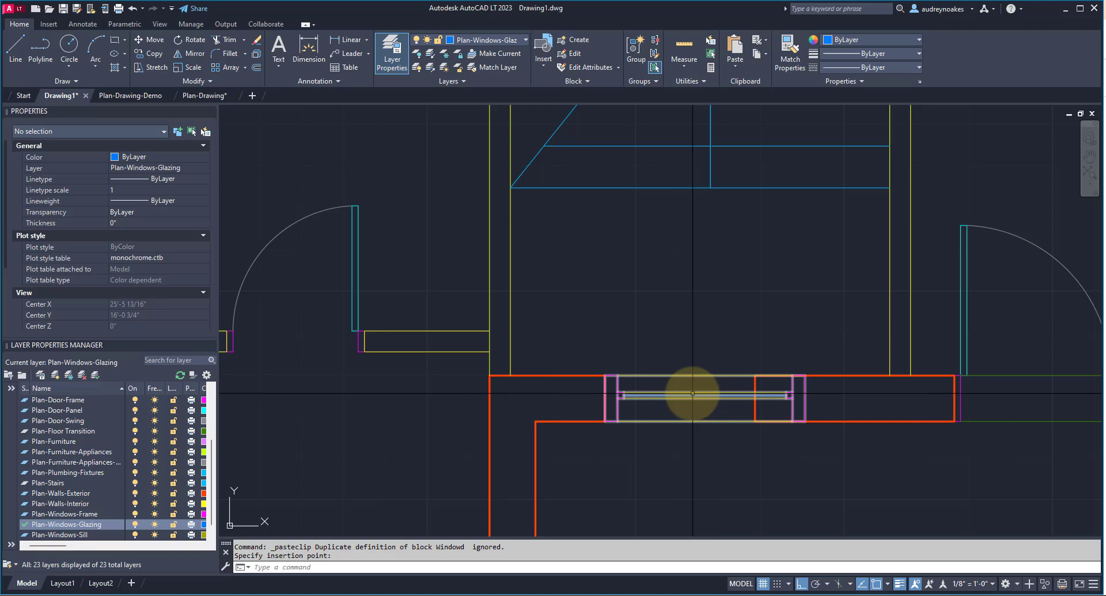
Step: Place one more window copy, then open Windowd in the Block Editor
{"action": "left_click", "coordinate": [691, 395]}
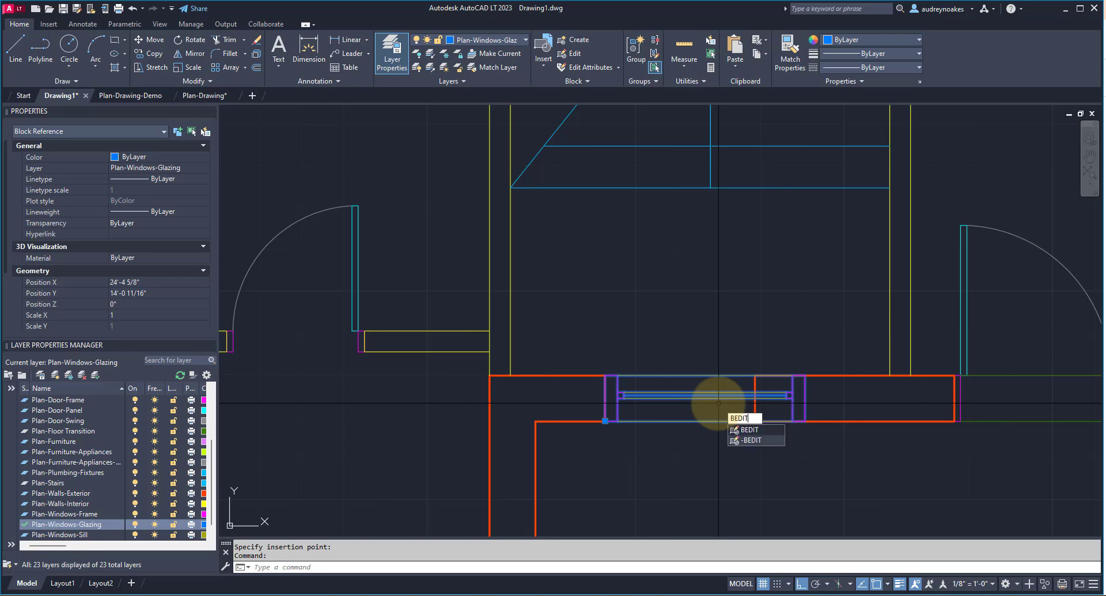
{"action": "key", "text": "Return"}
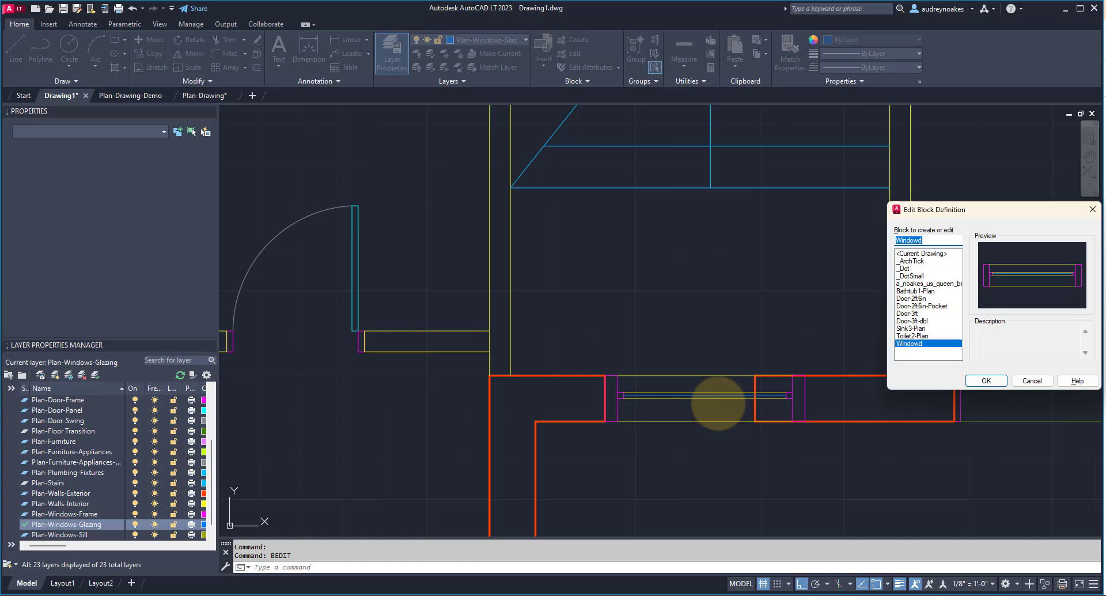
{"action": "left_click", "coordinate": [987, 381]}
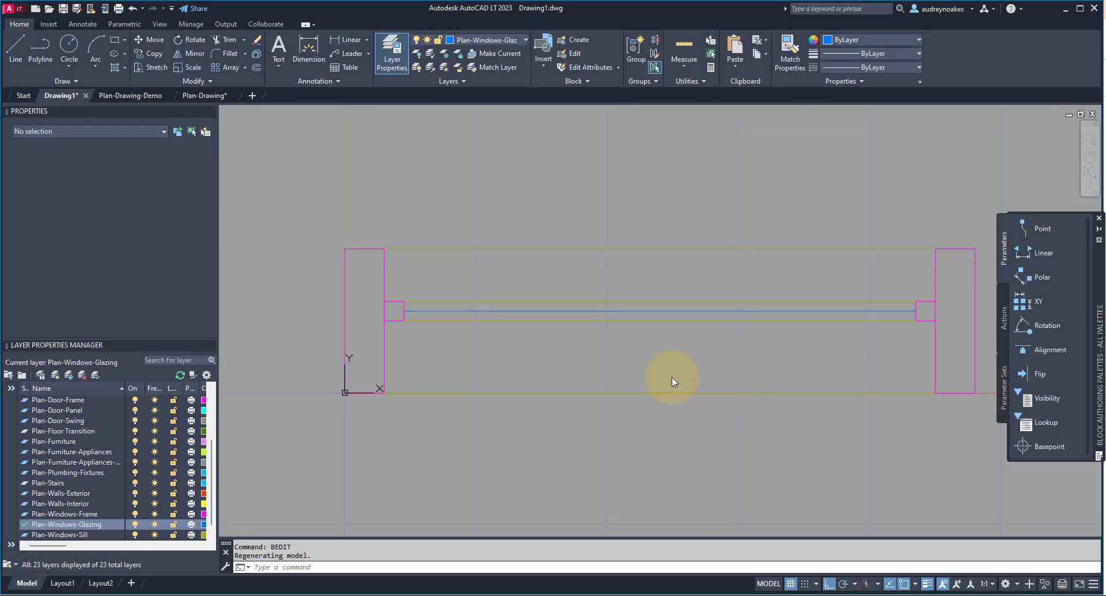
{"action": "scroll", "coordinate": [488, 296], "scroll_direction": "down", "scroll_amount": 2}
{"action": "scroll", "coordinate": [598, 353], "scroll_direction": "up", "scroll_amount": 4}
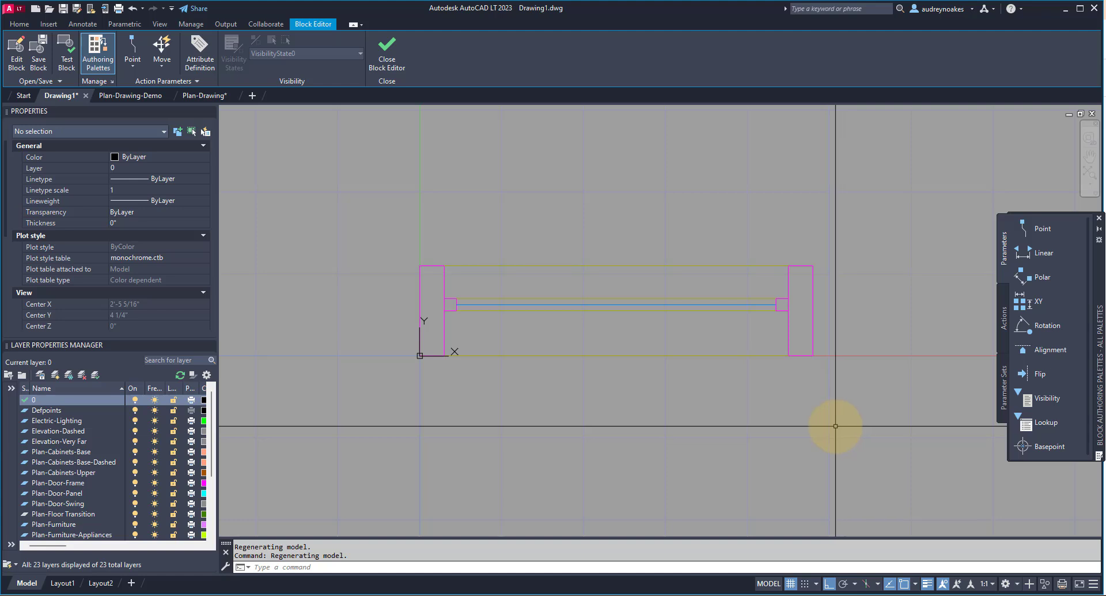
{"action": "scroll", "coordinate": [734, 425], "scroll_direction": "down", "scroll_amount": 2}
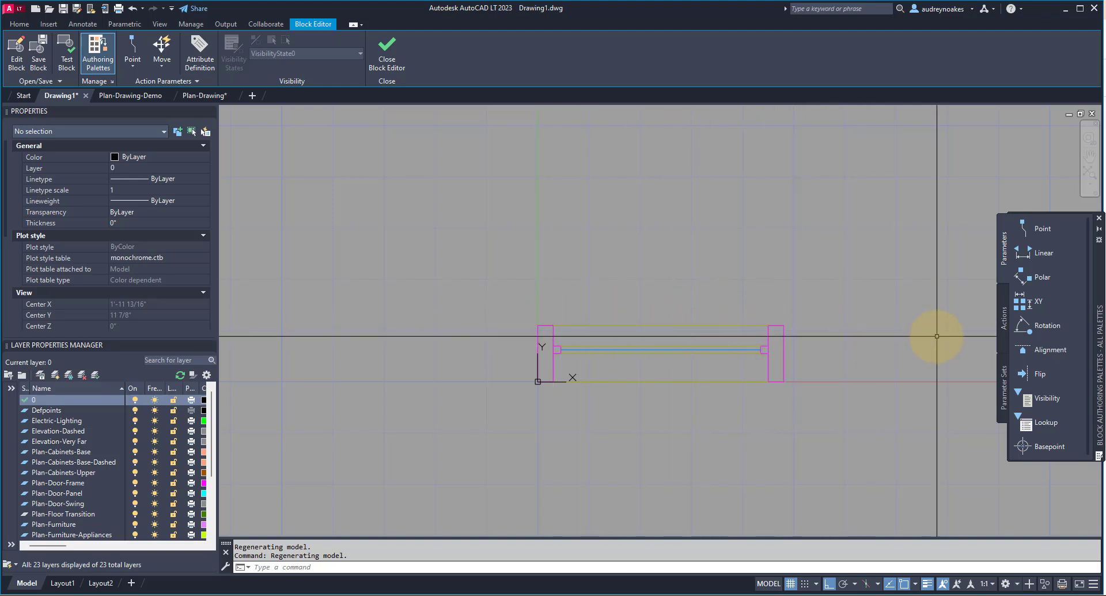
Step: Add a two-grip linear parameter, Distance1, from the window's left corner to its right corner
{"action": "left_click", "coordinate": [132, 69]}
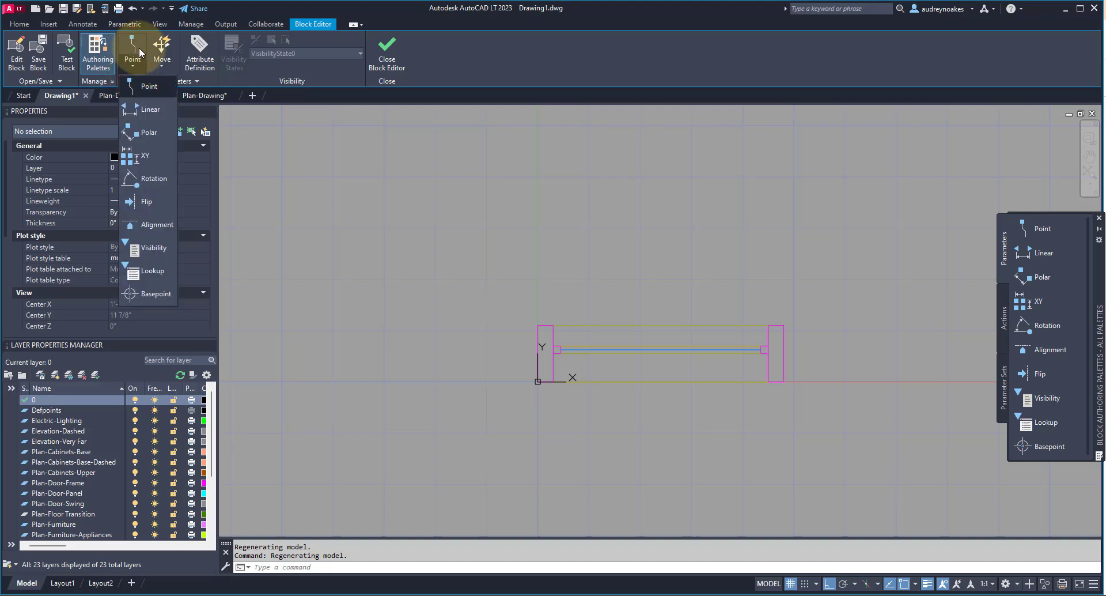
{"action": "left_click", "coordinate": [139, 110]}
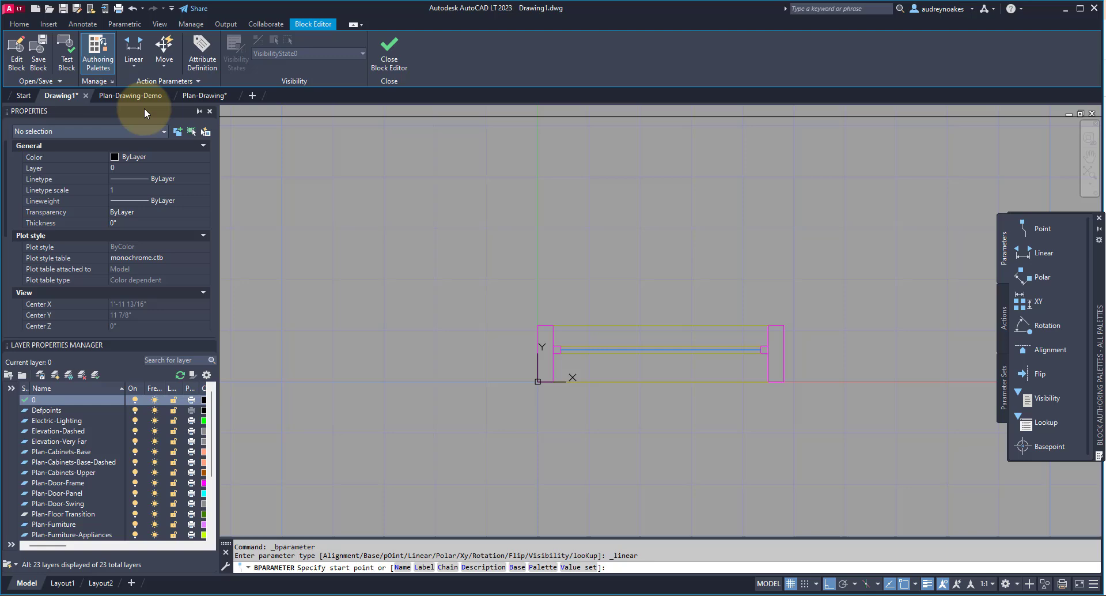
{"action": "left_click", "coordinate": [538, 325]}
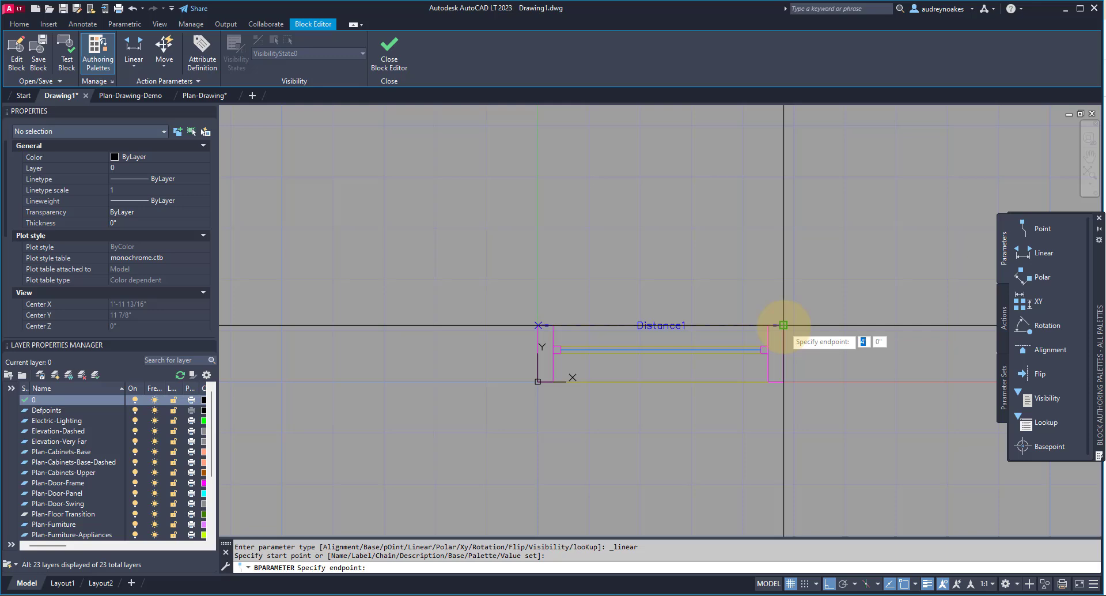
{"action": "left_click", "coordinate": [783, 325]}
{"action": "left_click", "coordinate": [810, 254]}
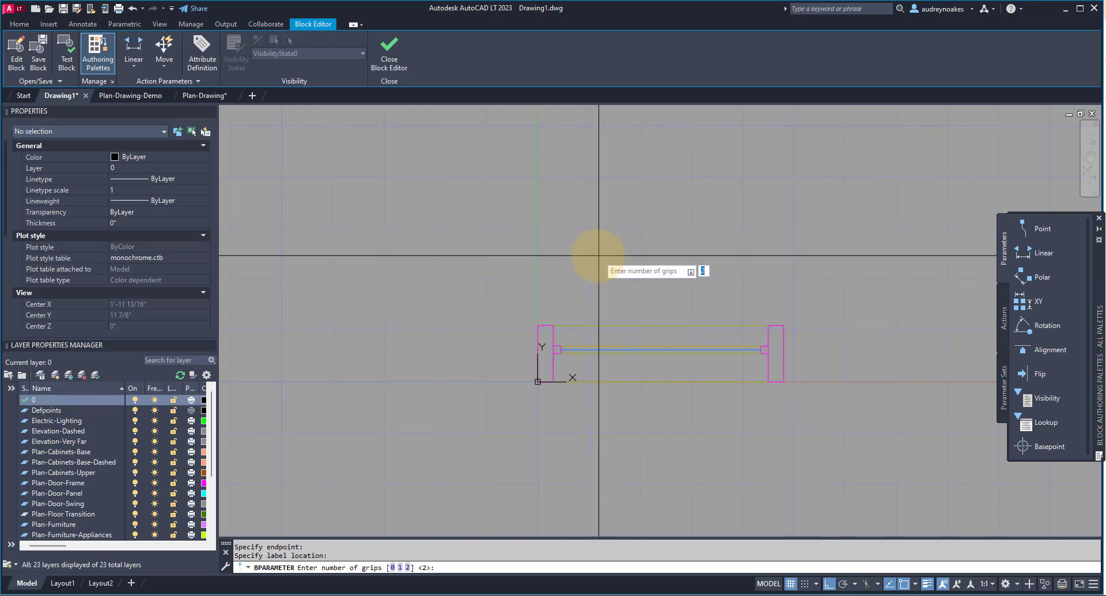
{"action": "key", "text": "Return"}
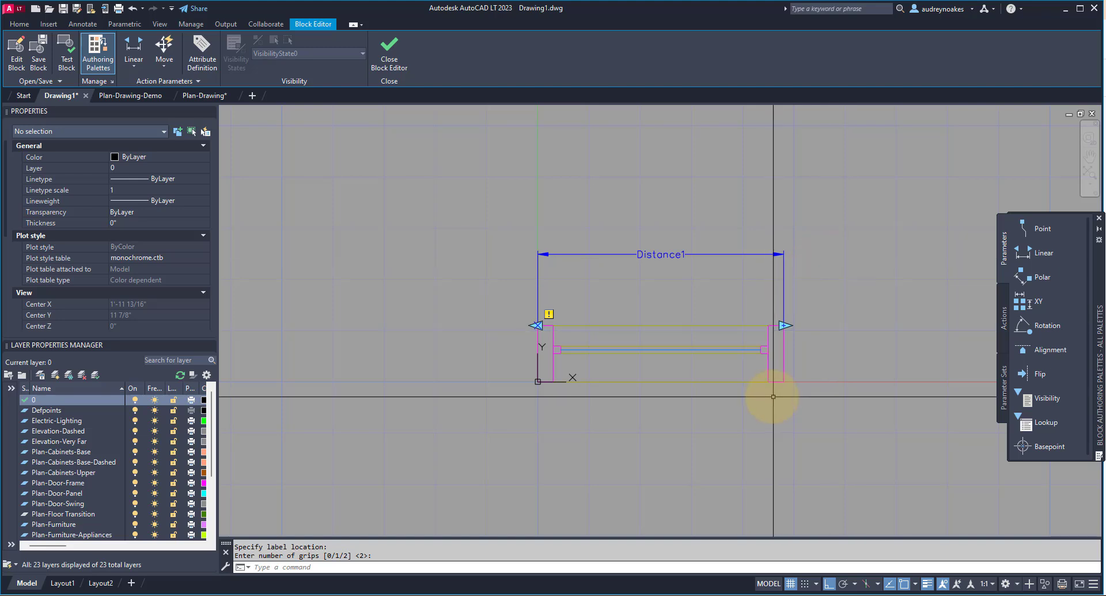
Step: Attach a stretch action to Distance1's right grip, framing and selecting the window's right-hand geometry
{"action": "left_click", "coordinate": [164, 66]}
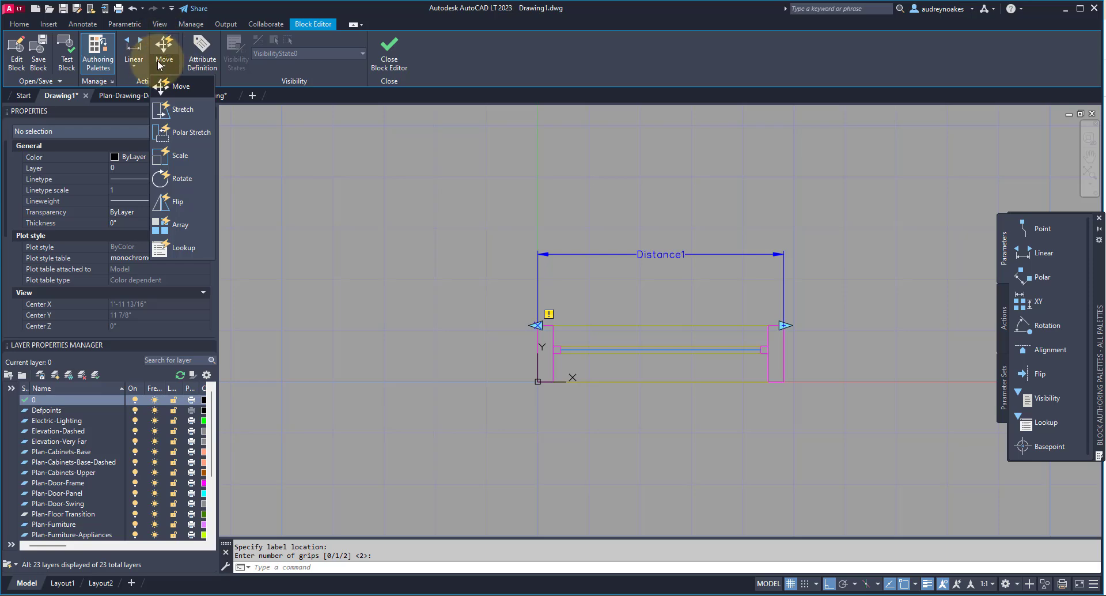
{"action": "left_click", "coordinate": [182, 110]}
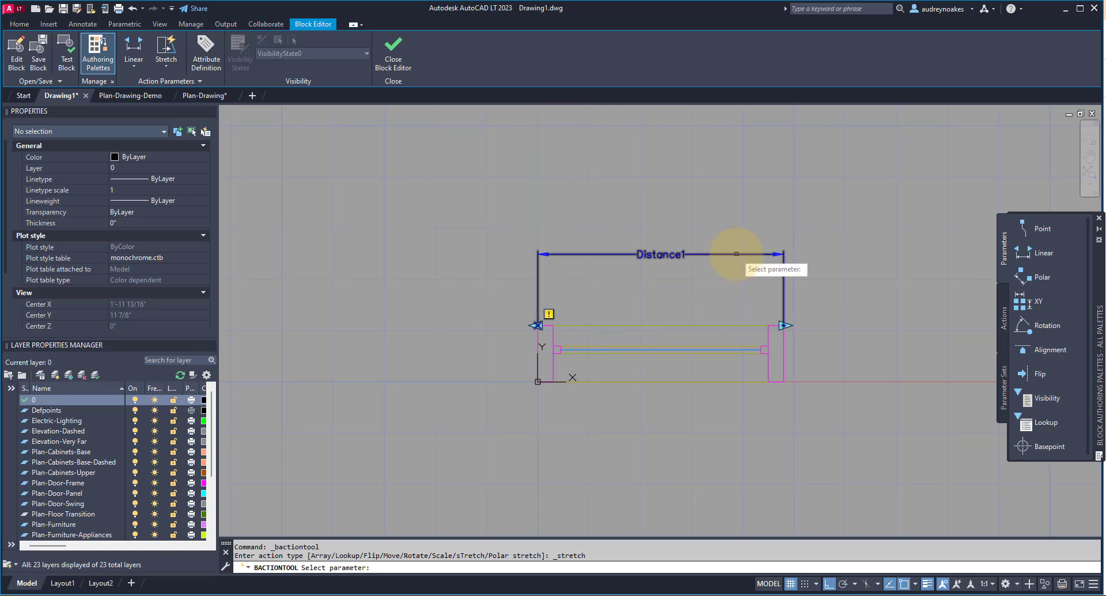
{"action": "left_click", "coordinate": [736, 253]}
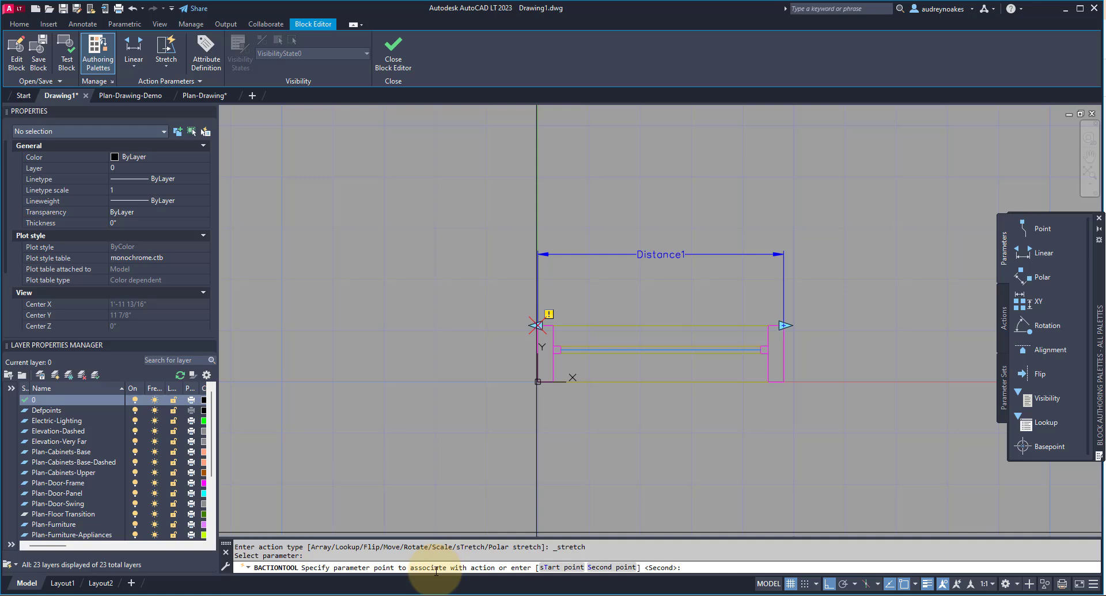
{"action": "left_click", "coordinate": [784, 326]}
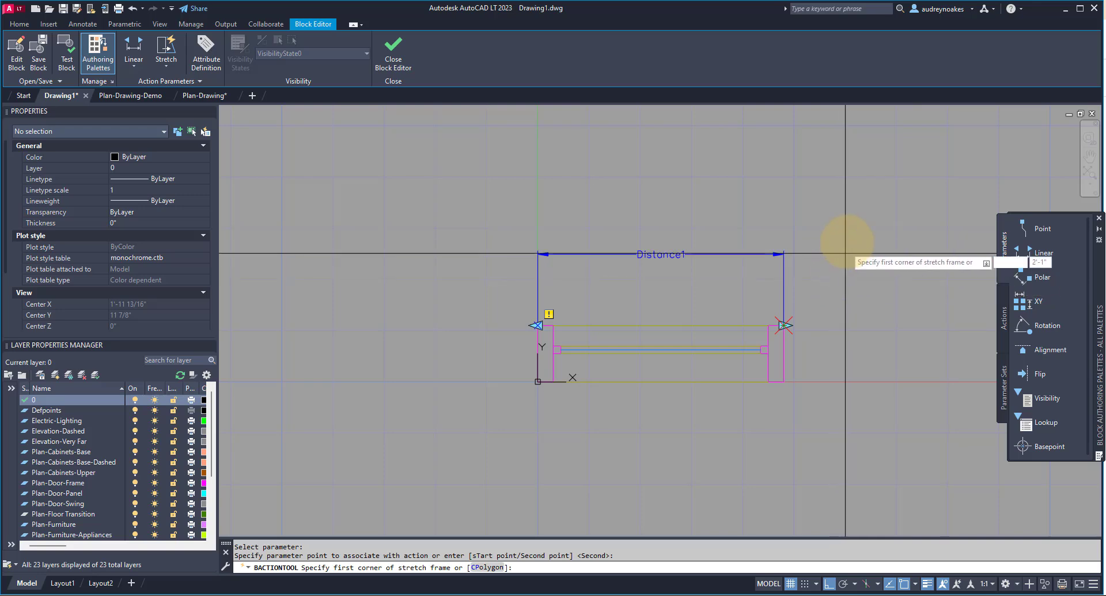
{"action": "left_click", "coordinate": [845, 270]}
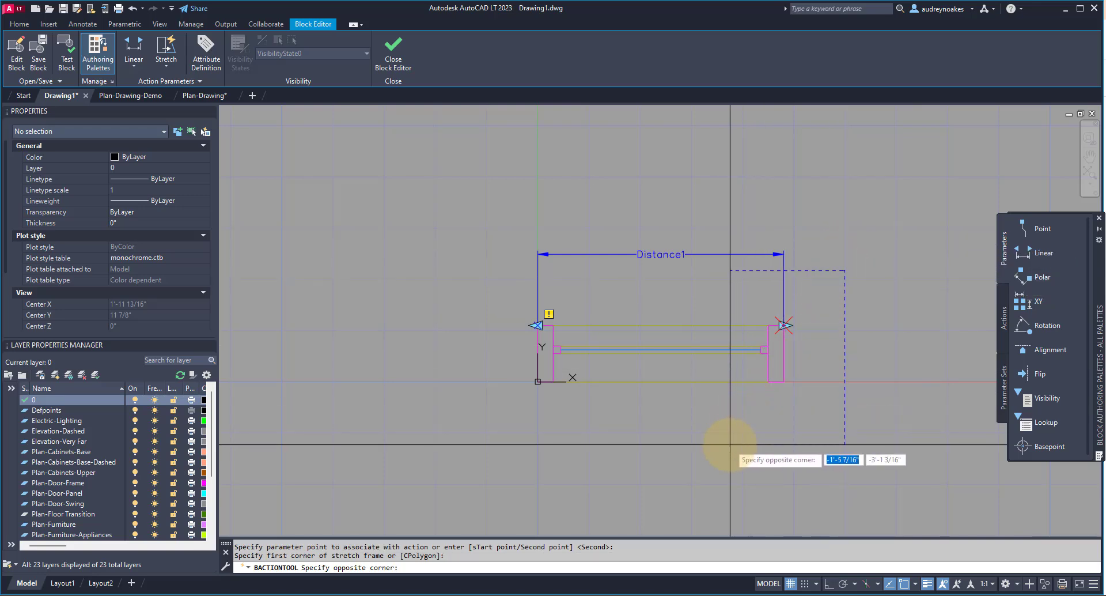
{"action": "left_click", "coordinate": [711, 430]}
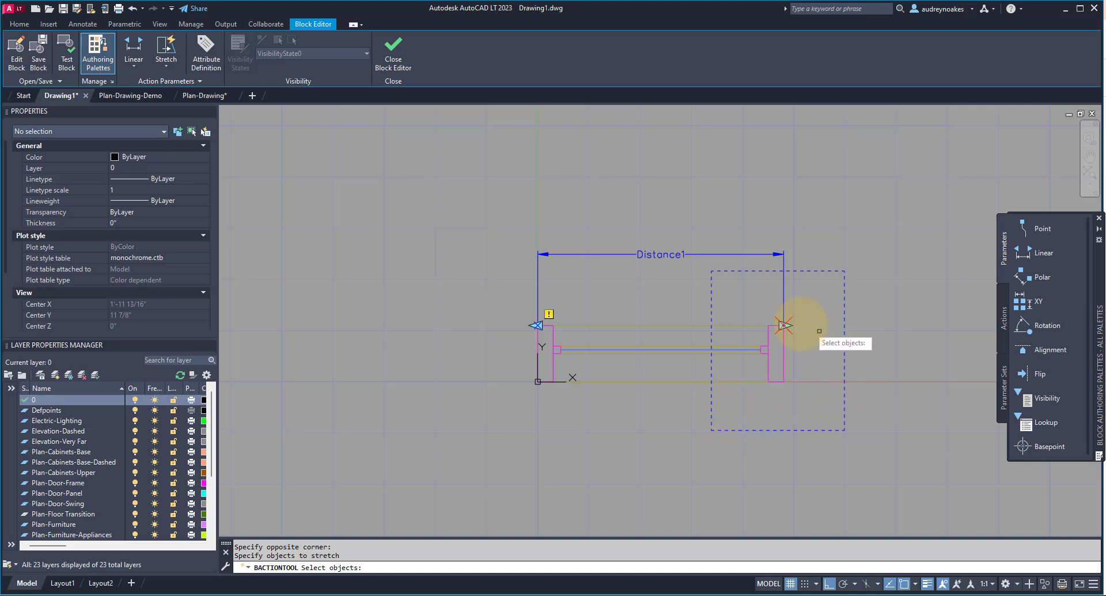
{"action": "left_click", "coordinate": [752, 350]}
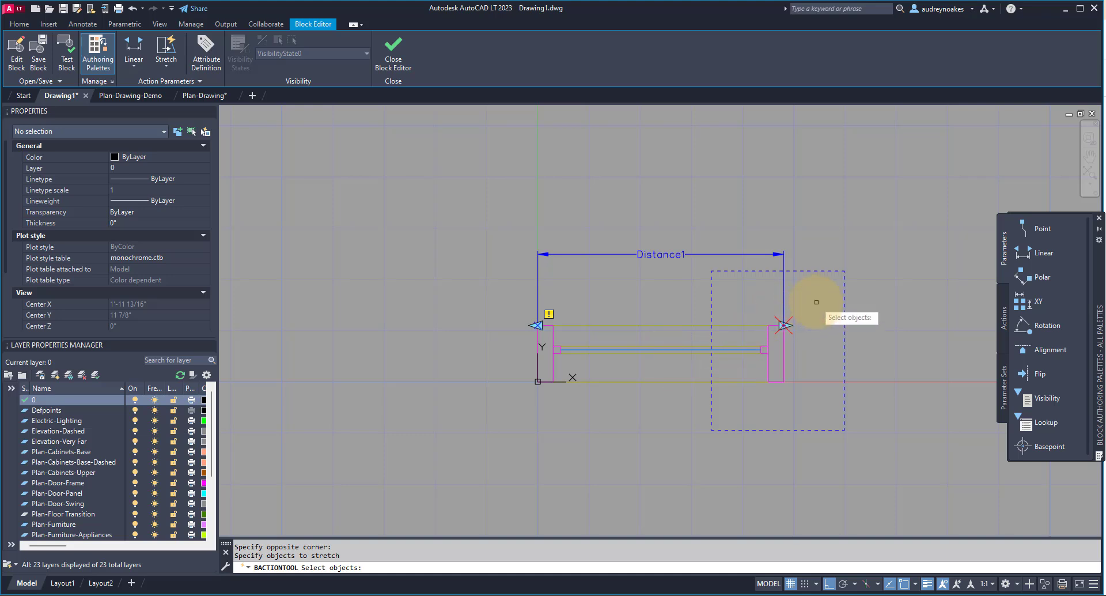
{"action": "left_click", "coordinate": [663, 383]}
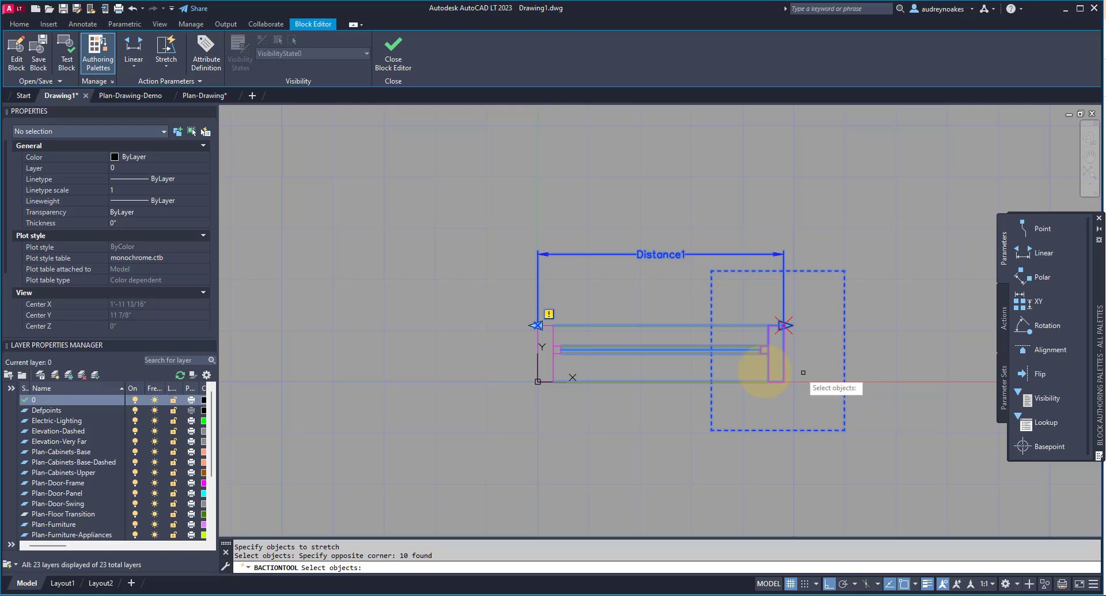
{"action": "key", "text": "Return"}
Step: Close the Block Editor saving the Windowd changes, and select the placed window
{"action": "left_click", "coordinate": [394, 47]}
{"action": "left_click", "coordinate": [555, 279]}
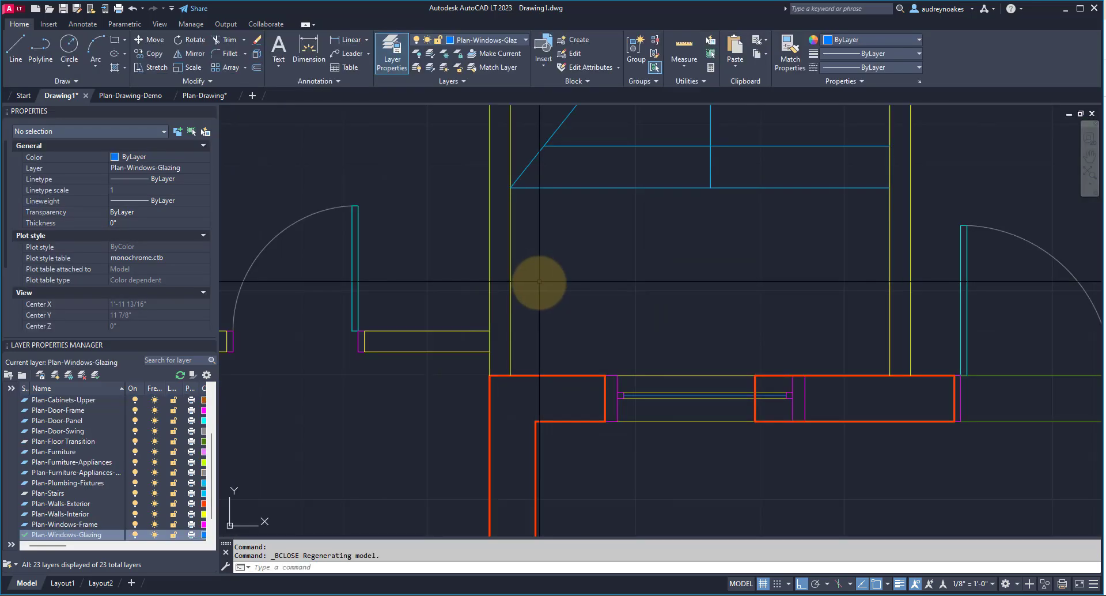
{"action": "left_click", "coordinate": [715, 398]}
{"action": "left_click", "coordinate": [709, 420]}
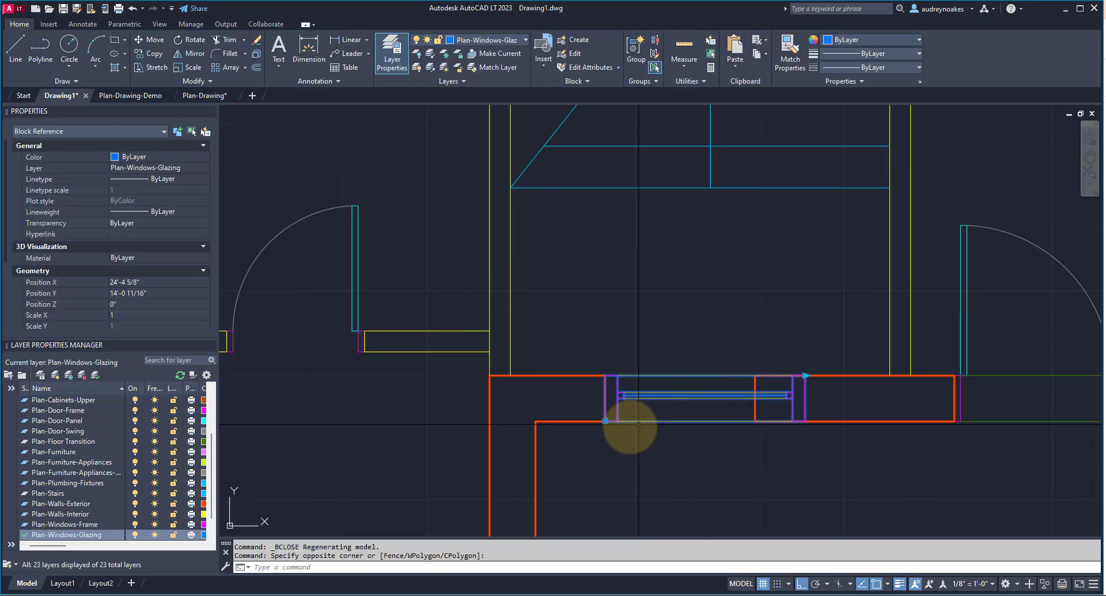
Step: Stretch the placed window's right end back so it meets the wall edge
{"action": "scroll", "coordinate": [799, 390], "scroll_direction": "up", "scroll_amount": 2}
{"action": "left_click", "coordinate": [809, 365]}
{"action": "left_click", "coordinate": [730, 366]}
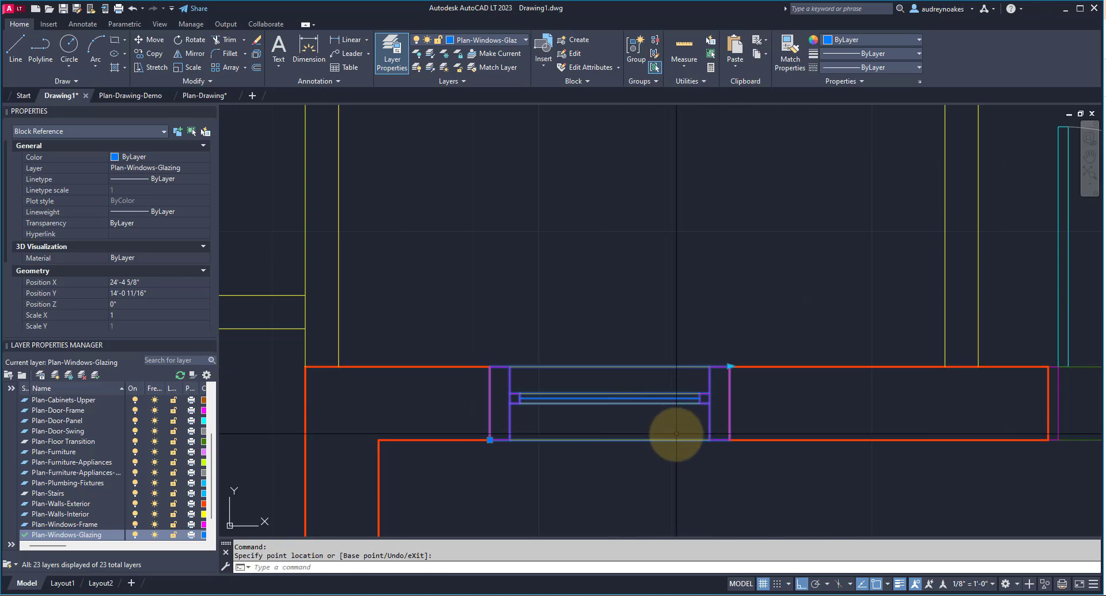
{"action": "key", "text": "Escape"}
{"action": "scroll", "coordinate": [654, 486], "scroll_direction": "down", "scroll_amount": 6}
{"action": "middle_click_drag", "start_coordinate": [654, 486], "coordinate": [787, 299]}
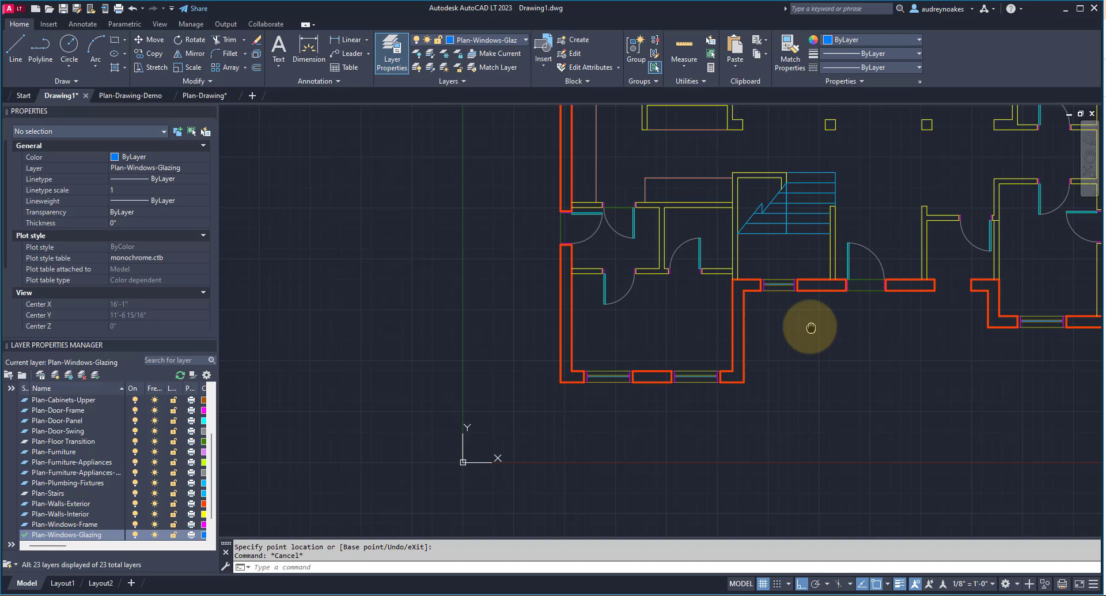
{"action": "middle_click_drag", "start_coordinate": [810, 321], "coordinate": [763, 391]}
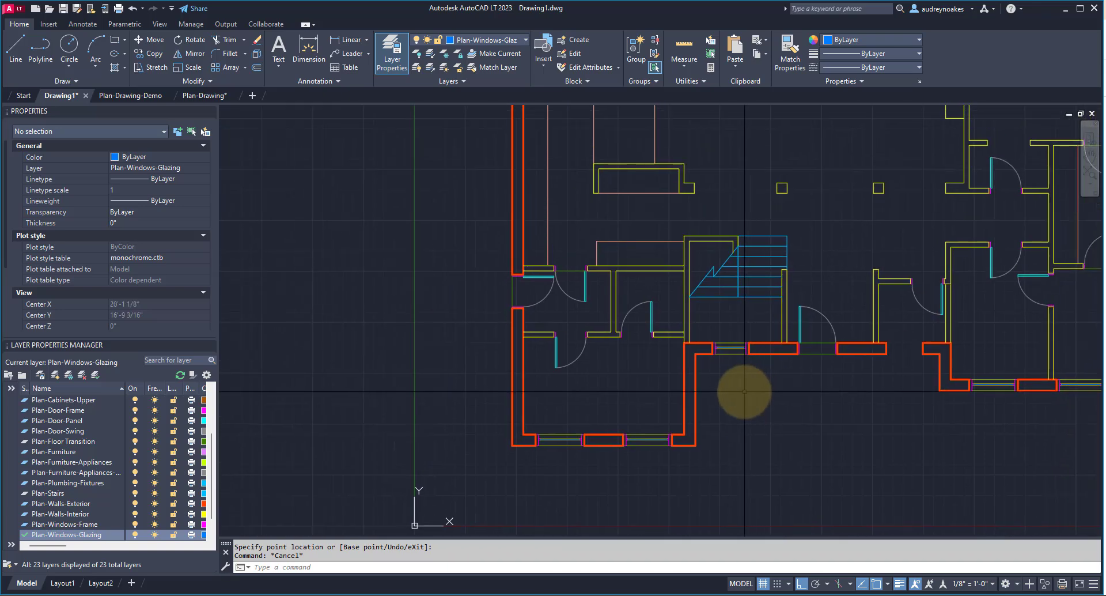